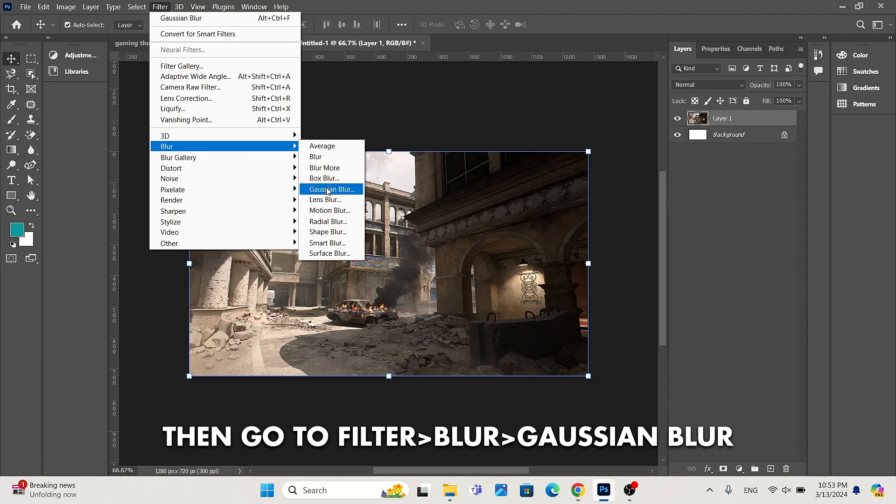
Step: Apply a Gaussian Blur with a 10 pixel radius to the background photo on Layer 1
click(328, 189)
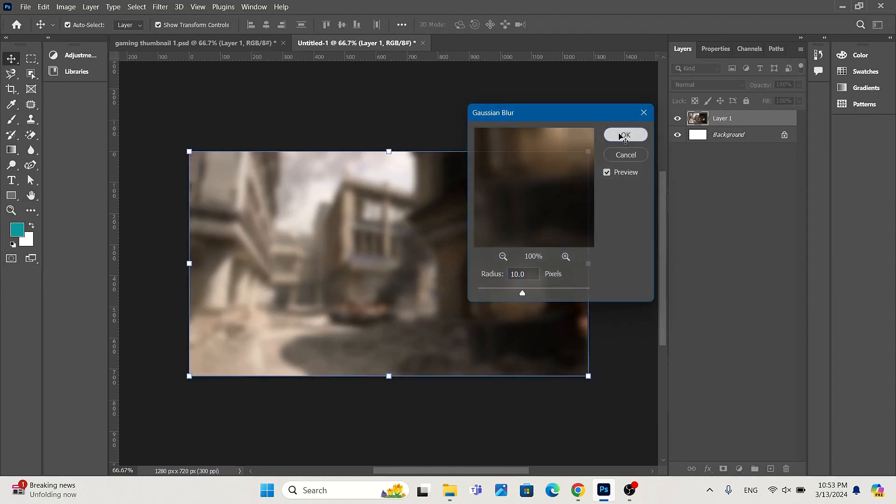
click(620, 136)
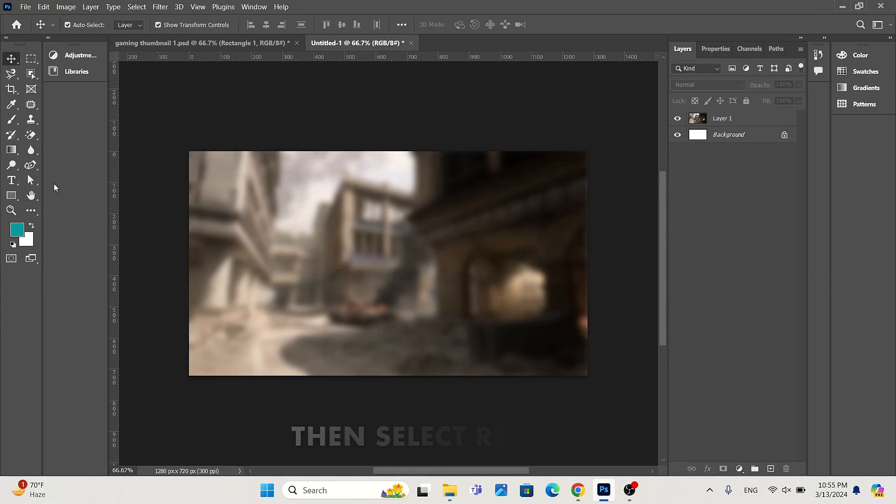
Step: Draw a rectangle about 1284 by 723 px covering the whole canvas and fill it with yellow
click(11, 196)
drag(190, 149, 587, 376)
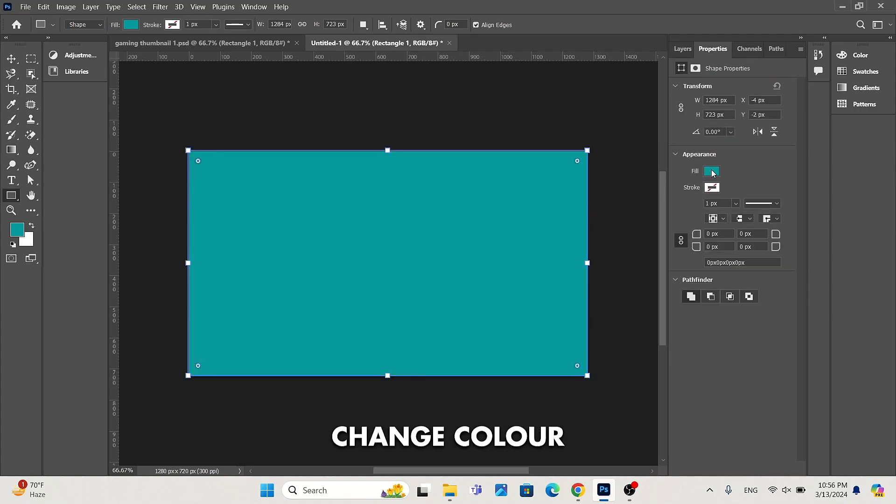
click(713, 172)
click(684, 233)
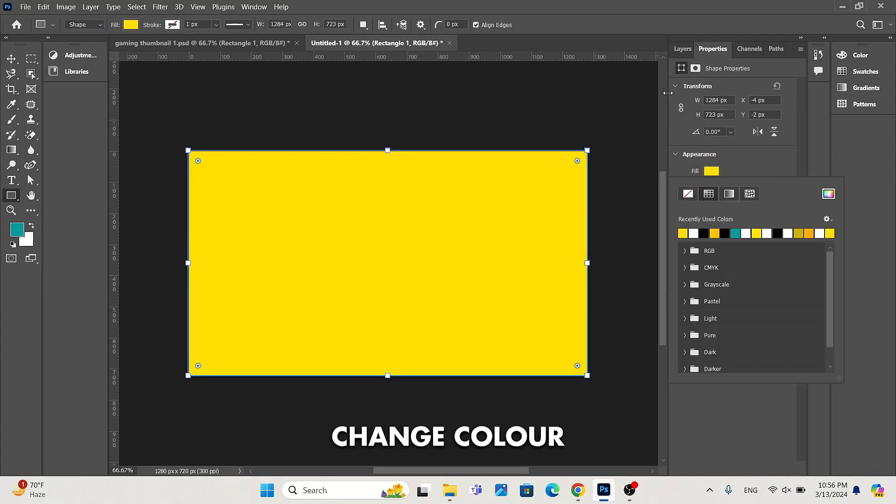
Step: Set the yellow rectangle layer's opacity to 74% and its fill to 60%
click(683, 49)
click(683, 49)
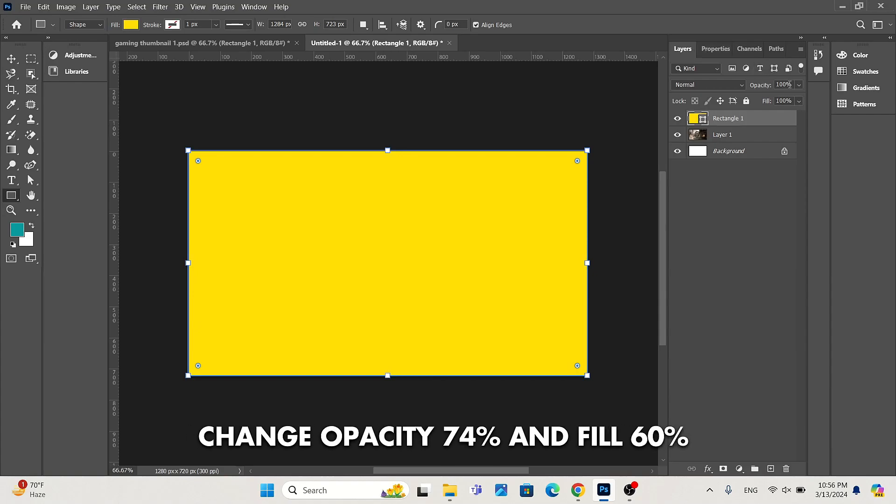
click(790, 84)
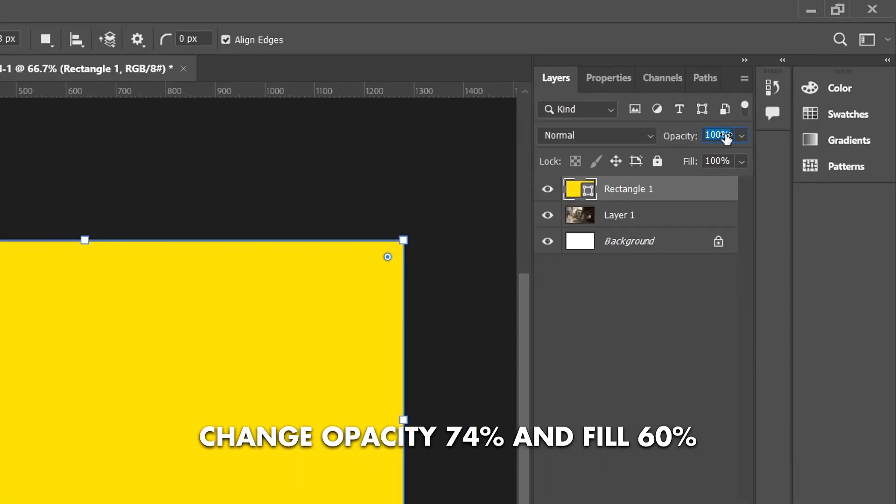
text(74)
key(Tab)
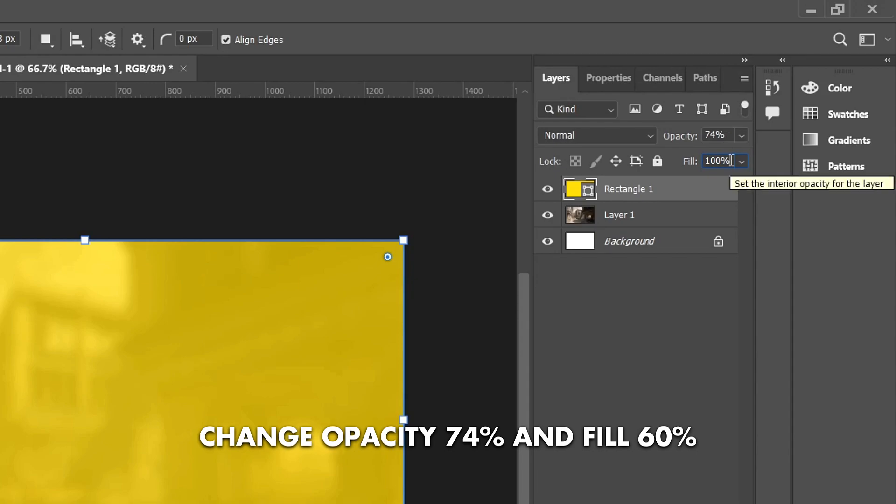
text(60)
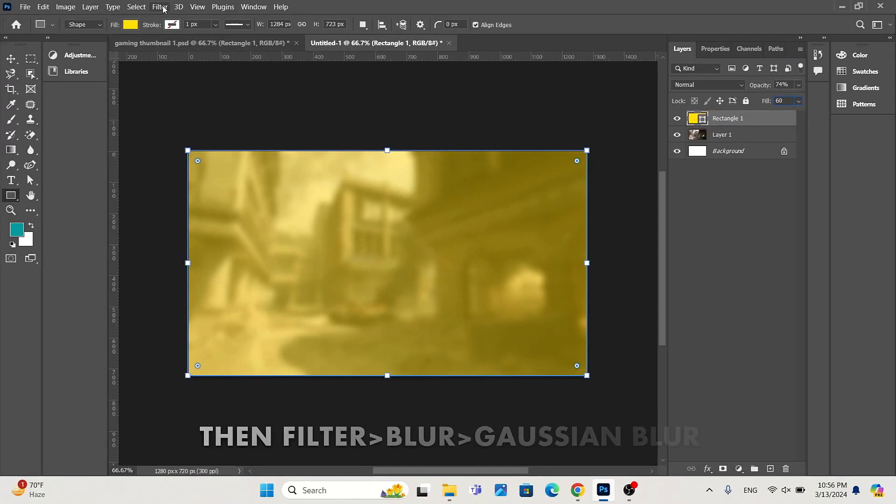
Step: Convert the yellow rectangle to a smart object and apply a Gaussian Blur with a 9.6 pixel radius
click(160, 6)
mouse_move(239, 148)
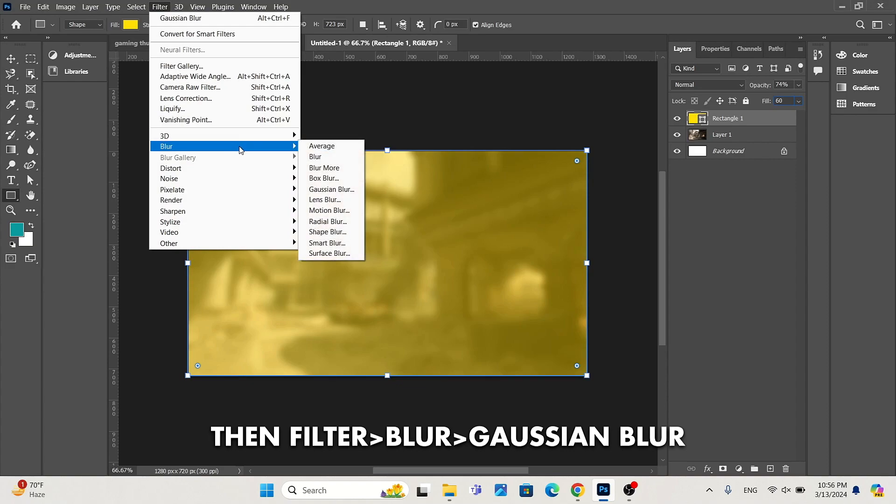
click(344, 189)
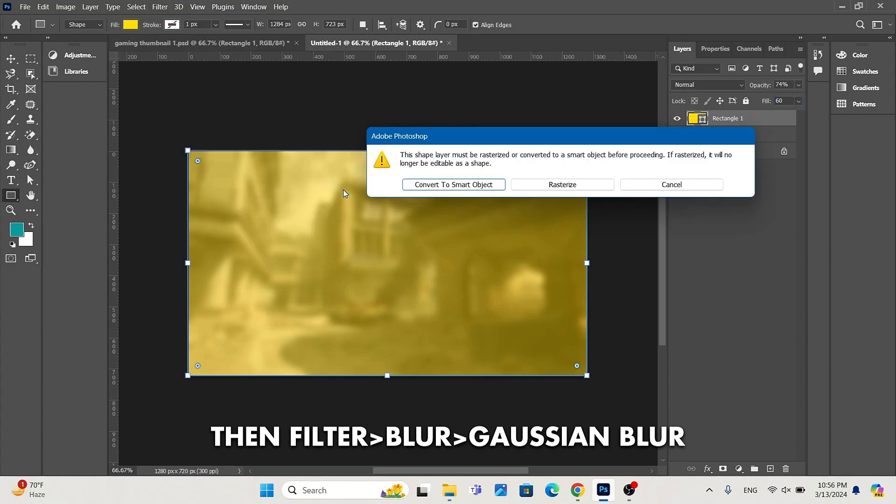
click(475, 185)
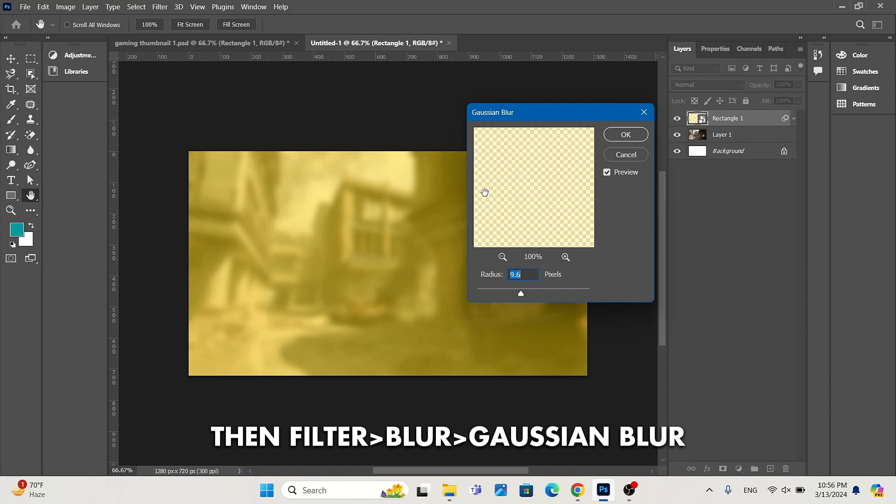
click(626, 135)
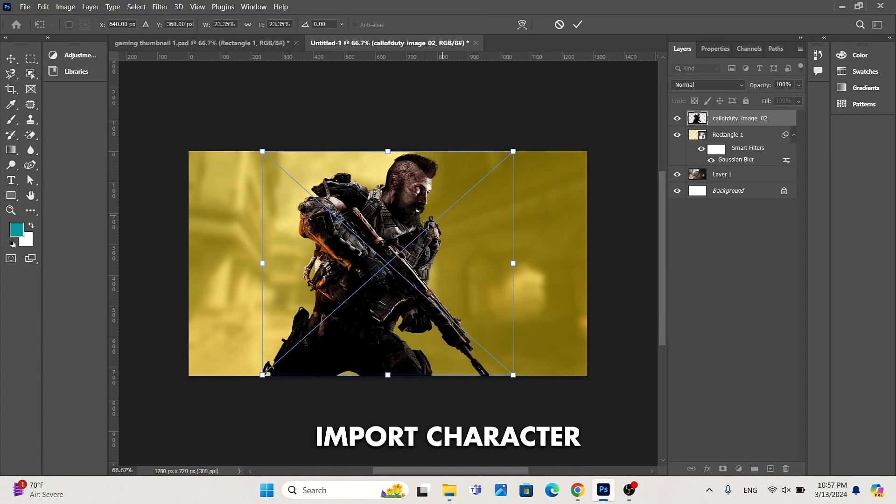
Step: Move the placed soldier image to the left edge of the canvas and commit its placement
drag(431, 226, 356, 227)
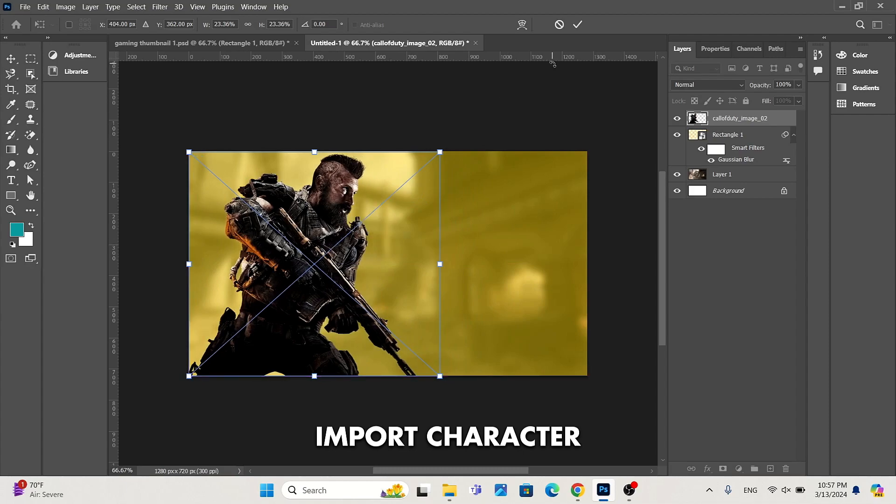
click(581, 25)
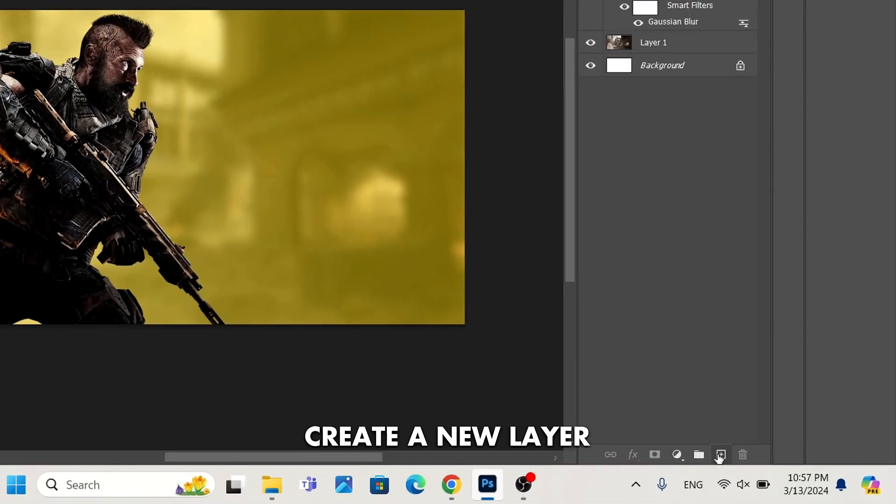
Step: Create a new layer above the soldier and ready the Brush tool at 500 px
click(721, 455)
key(b)
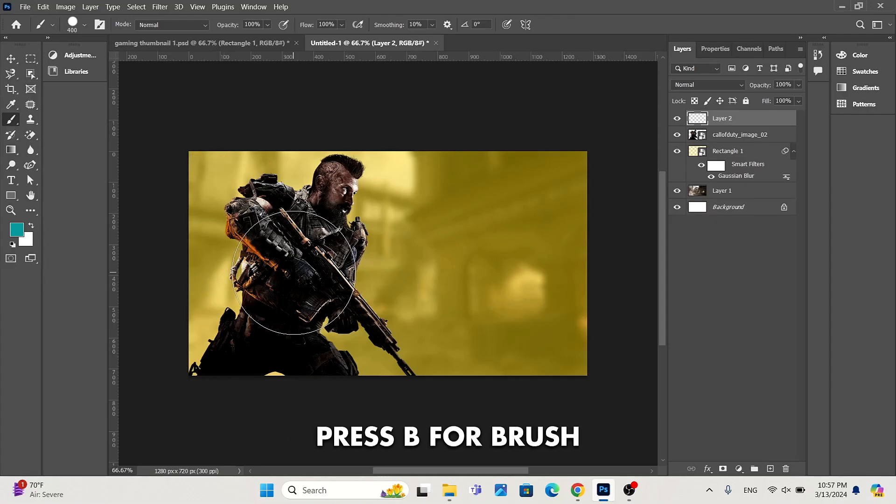
key(bracketright)
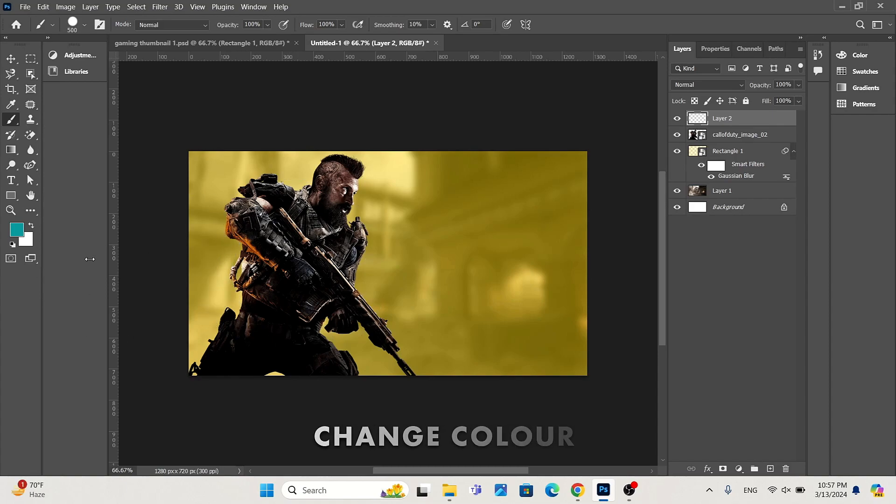
Step: Set the foreground colour to the golden yellow ffc000
click(17, 230)
click(737, 294)
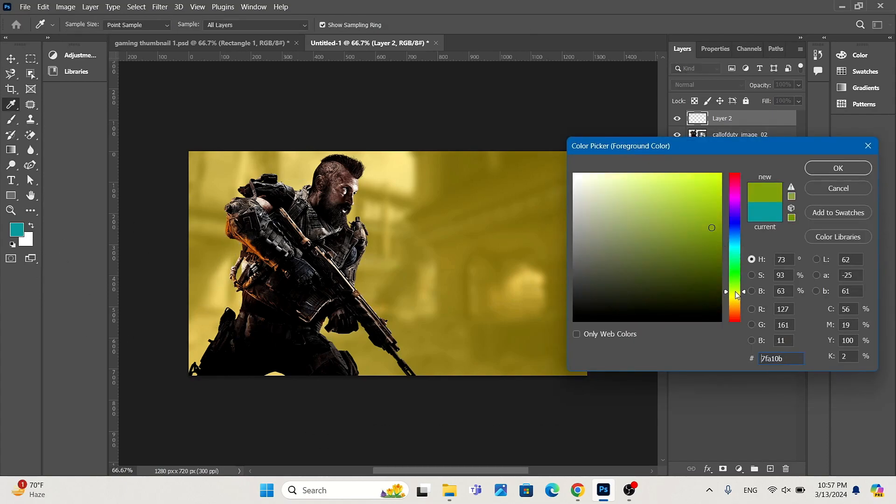
drag(708, 213, 717, 172)
drag(738, 292, 738, 304)
click(818, 173)
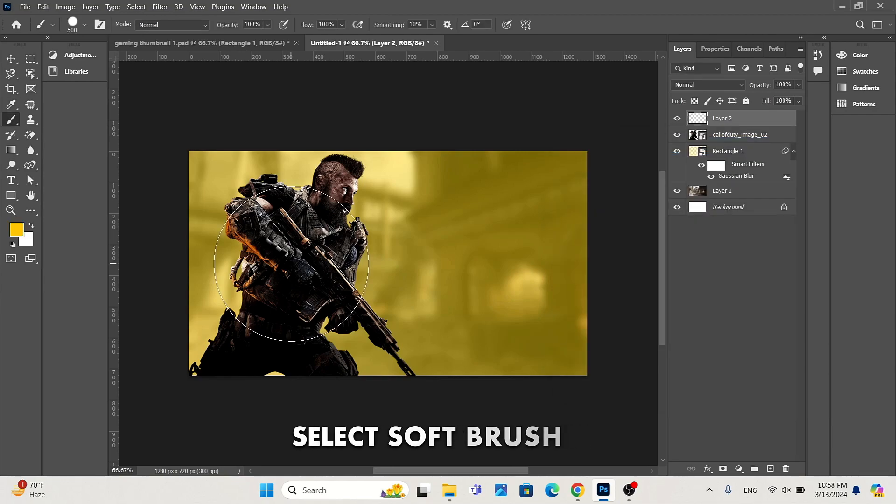
Step: Paint a soft yellow glow over the soldier's torso with a 500 px, 0% hardness brush and move its layer beneath the soldier
right_click(291, 264)
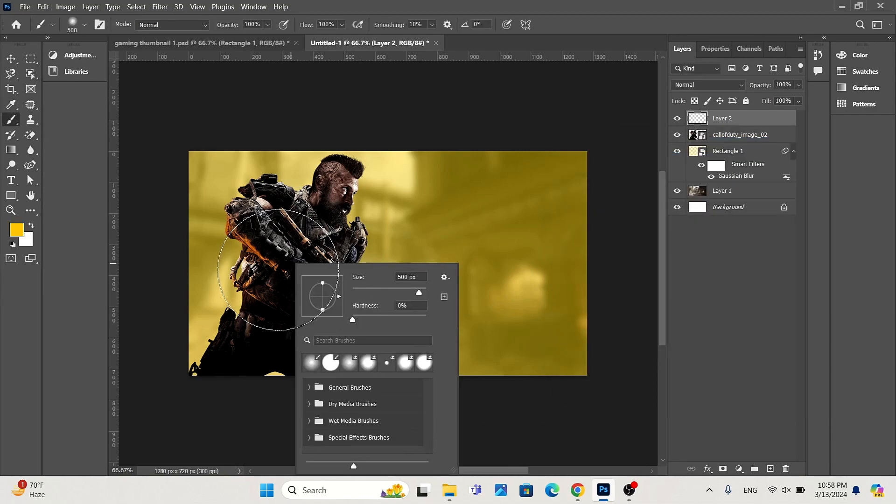
click(283, 269)
key(ctrl+z)
click(289, 274)
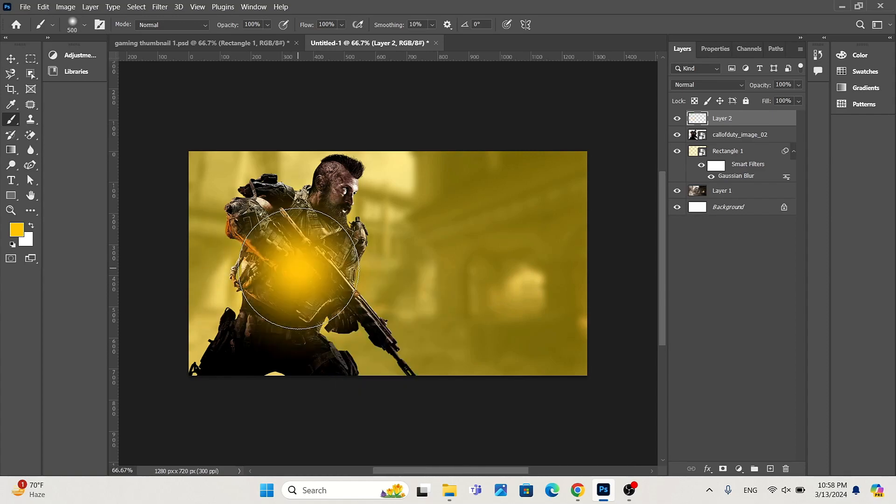
click(293, 271)
drag(739, 122, 737, 144)
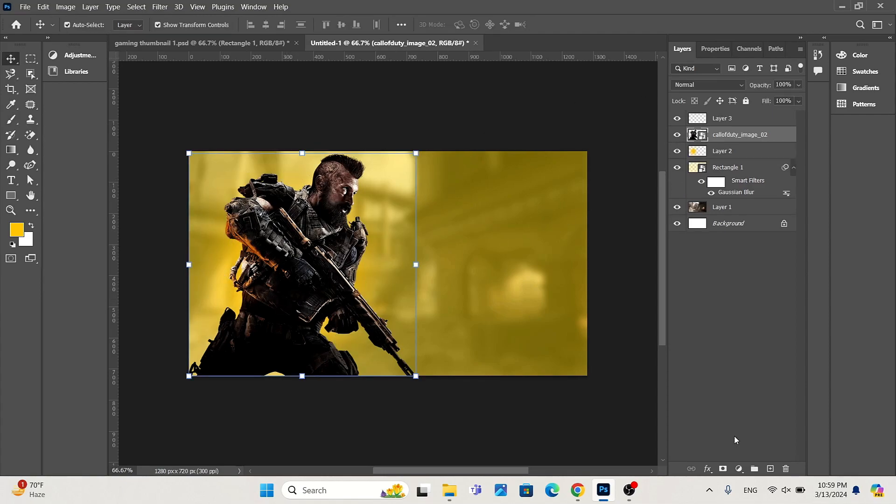
Step: Add a Solid Color fill layer in ffc000 above the soldier layer and clip it to the soldier
click(739, 469)
click(746, 265)
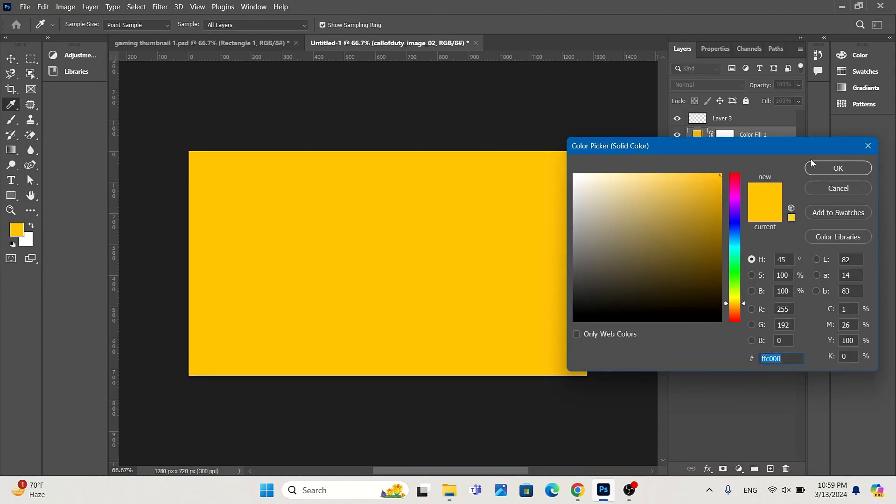
click(821, 167)
right_click(748, 136)
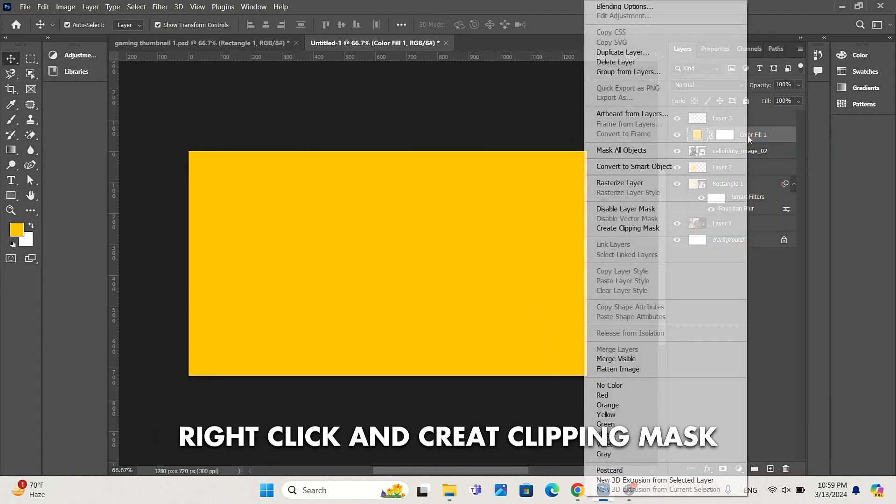
click(678, 228)
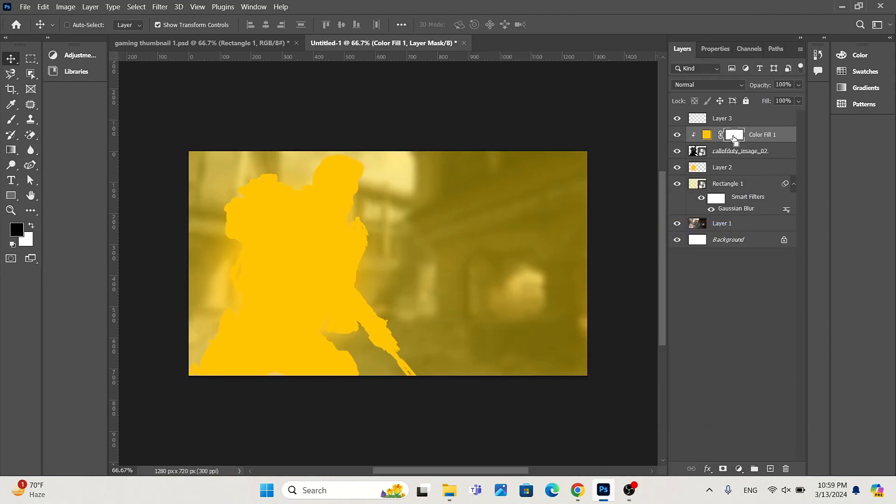
Step: Invert the colour fill's layer mask to black and ready a 40 px brush with white as the foreground colour
key(ctrl+i)
key(b)
key(ctrl+plus)
key(ctrl+plus)
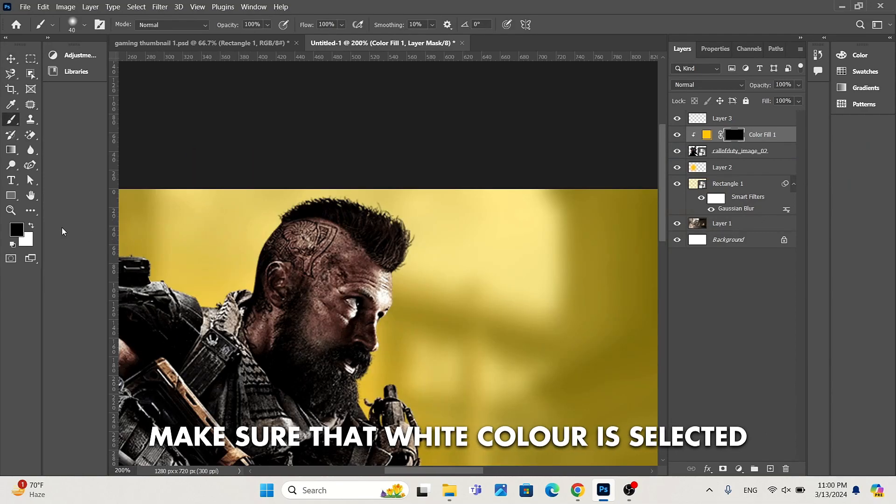
click(31, 227)
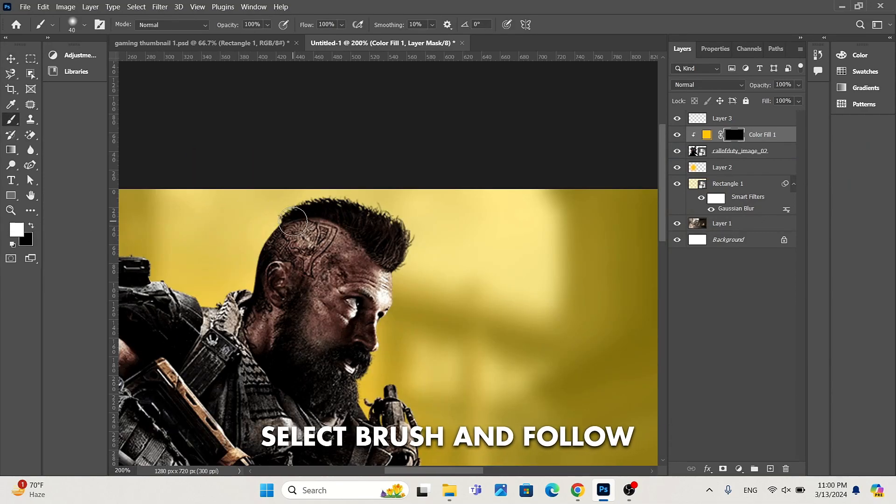
Step: Paint white on the colour fill's mask along the soldier's left outline, from the head down to the knee and foot
mouse_move(288, 221)
mouse_down()
mouse_move(258, 274)
mouse_move(226, 302)
mouse_move(145, 300)
mouse_up()
scroll(158, 298, left, 3)
scroll(158, 297, down, 2)
mouse_move(275, 254)
mouse_down()
mouse_move(211, 236)
mouse_move(194, 277)
mouse_move(126, 308)
mouse_up()
scroll(126, 308, down, 3)
scroll(126, 308, left, 2)
mouse_move(185, 231)
mouse_down()
mouse_move(175, 318)
mouse_move(214, 338)
mouse_move(224, 368)
mouse_move(199, 422)
mouse_move(185, 371)
mouse_move(211, 405)
mouse_move(237, 334)
mouse_up()
scroll(200, 422, down, 1)
scroll(226, 336, down, 3)
mouse_move(228, 222)
mouse_down()
mouse_move(190, 307)
mouse_move(148, 356)
mouse_move(202, 260)
mouse_up()
scroll(147, 357, down, 3)
scroll(148, 357, left, 2)
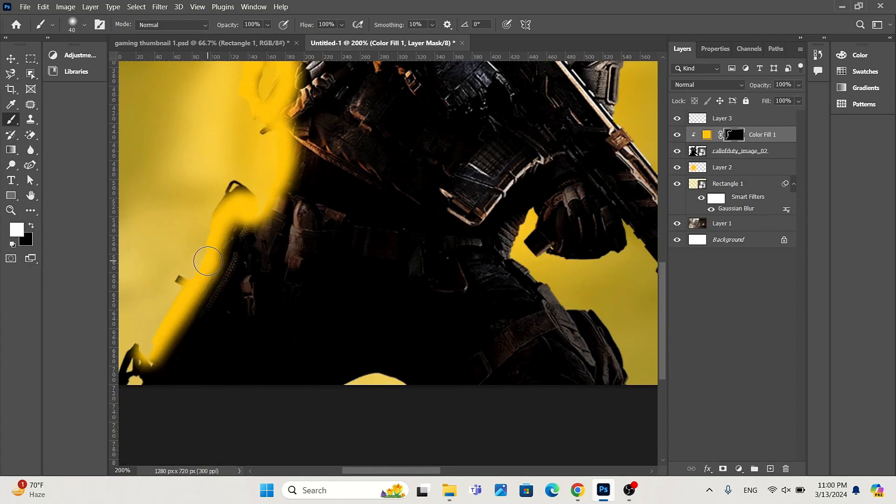
scroll(135, 301, down, 2)
scroll(134, 301, left, 1)
scroll(135, 301, left, 1)
drag(176, 322, 205, 310)
scroll(243, 315, up, 5)
key(ctrl+minus)
key(ctrl+minus)
key(ctrl+plus)
scroll(243, 317, right, 3)
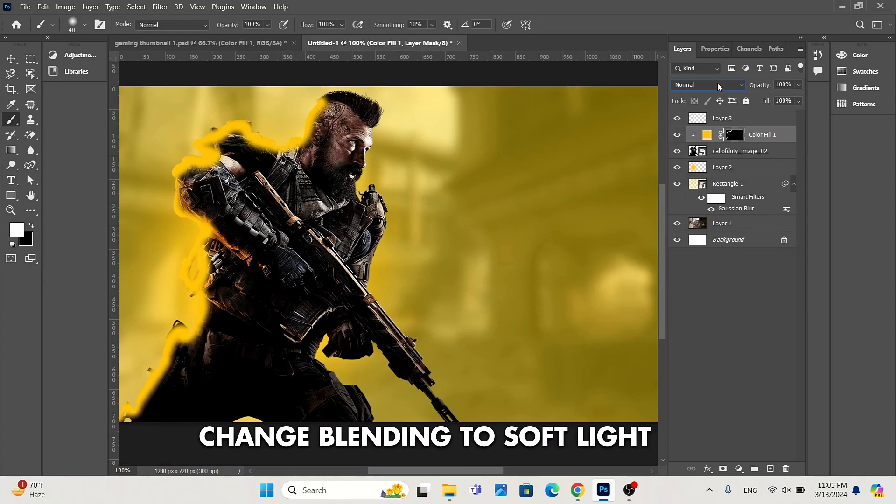
Step: Set the Color Fill 1 layer's blend mode to Soft Light
click(718, 84)
click(692, 237)
Step: Duplicate the Color Fill 1 layer and clip the copy to the soldier as well
key(ctrl+j)
right_click(756, 134)
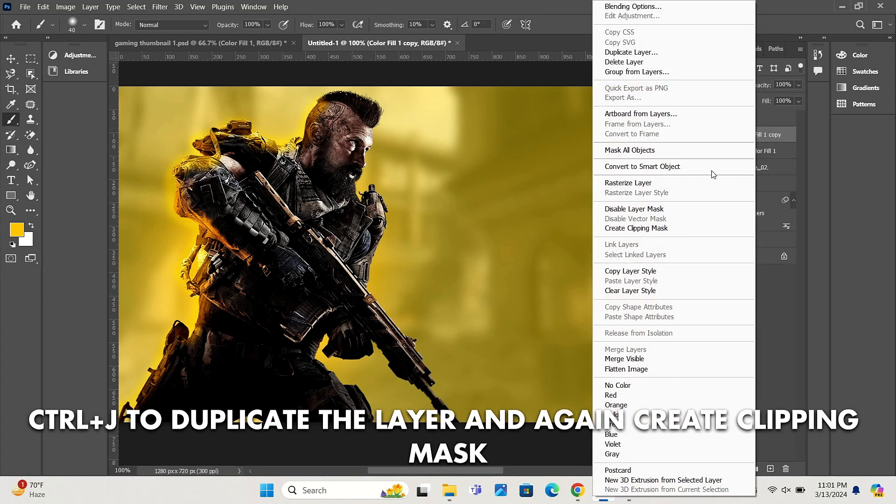
click(677, 228)
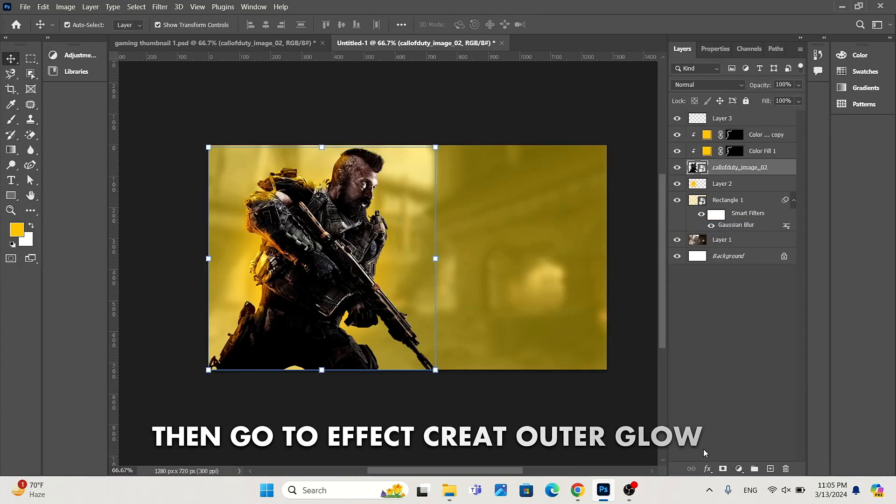
Step: Add a golden-yellow Outer Glow to the soldier layer with Normal blending, 100% opacity, 1% spread, 103 px size and 62% range
click(708, 469)
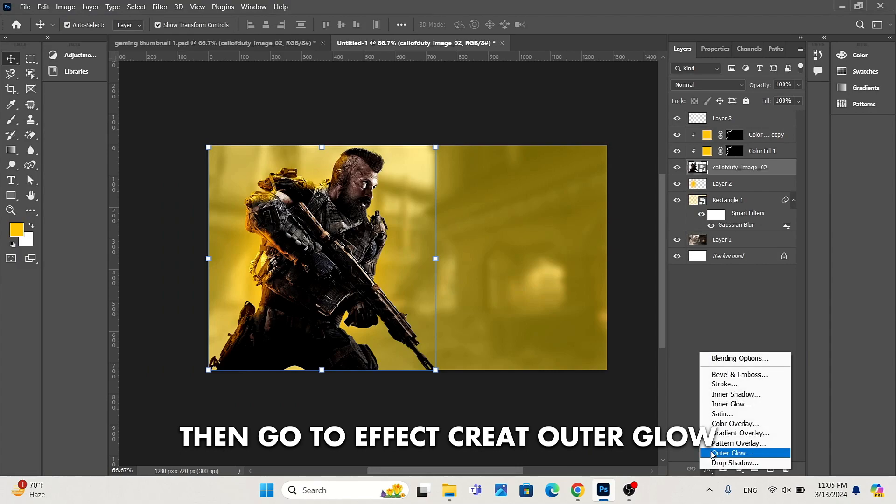
click(713, 453)
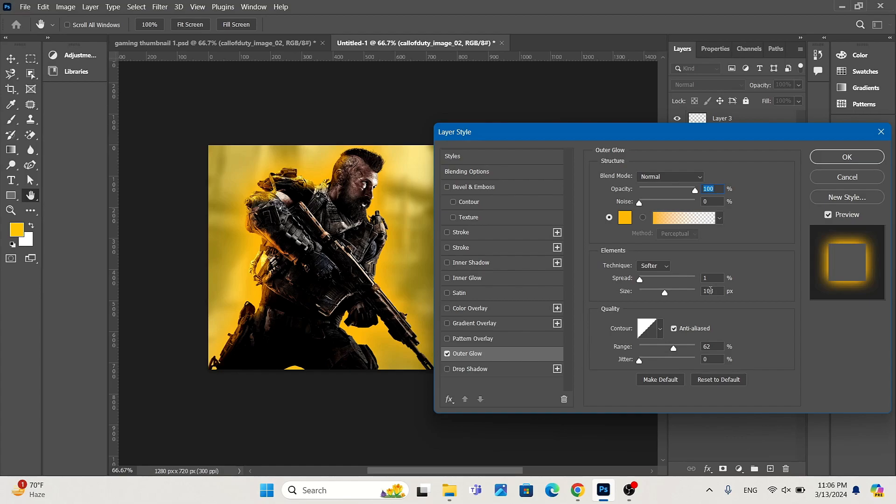
click(847, 156)
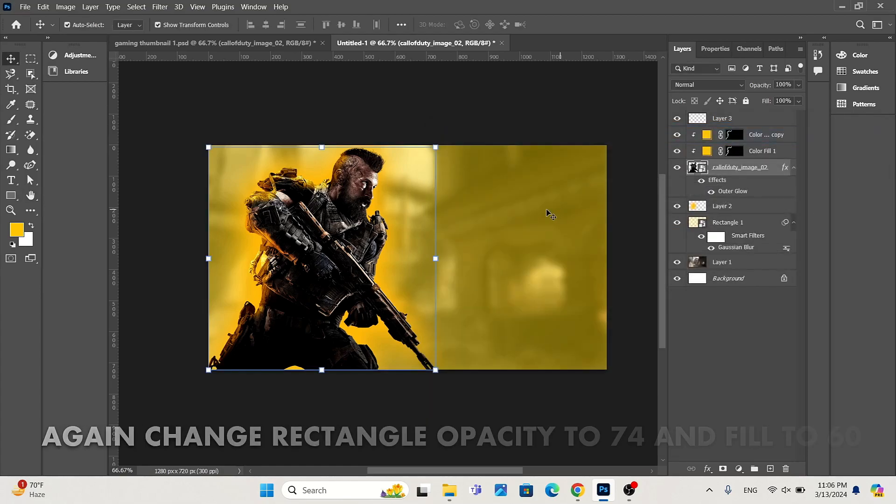
Step: Set the Rectangle 1 smart object layer's opacity to 74%
click(789, 85)
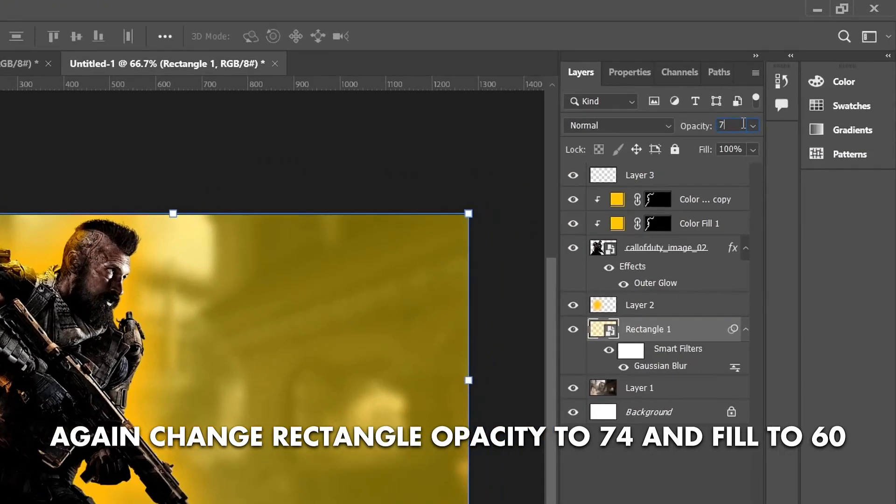
text(74)
key(Return)
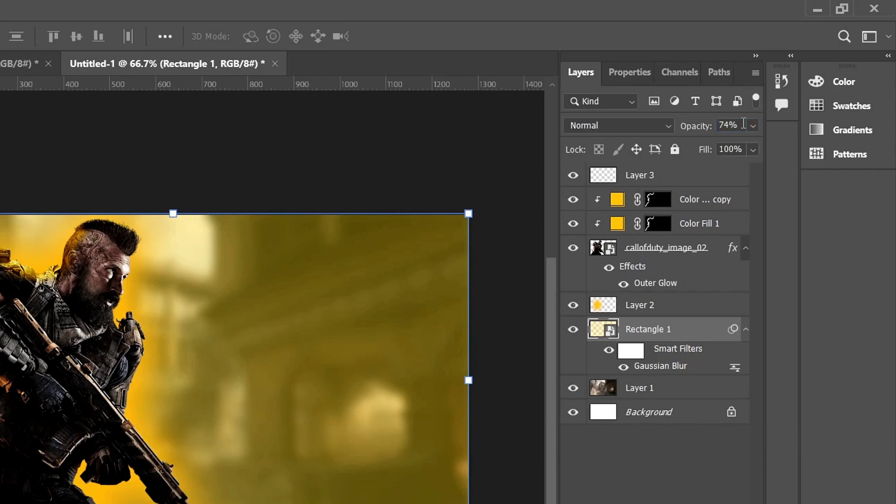
Step: Set the Rectangle 1 smart object layer's fill to 60%
click(737, 151)
text(60)
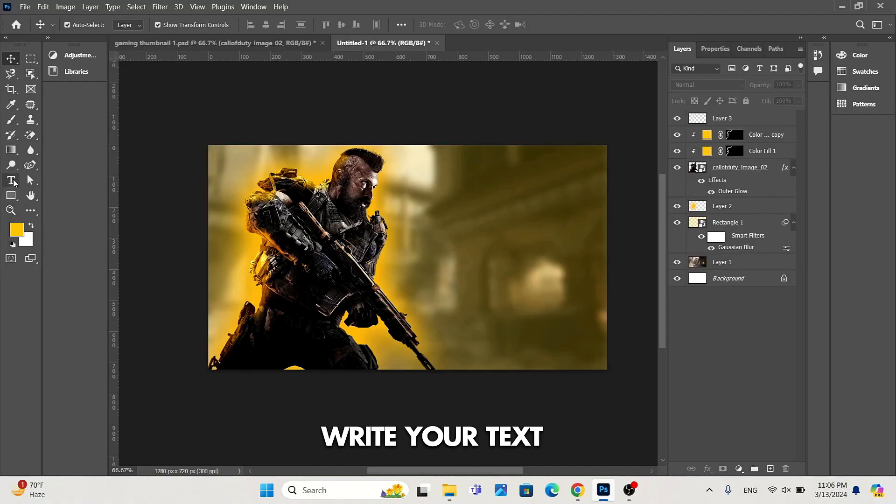
Step: Create a white, centred Futura Bold 12 pt text box beside the soldier reading CALL DUTY, with a double space between the words
click(13, 181)
drag(421, 178, 598, 231)
text(CALL)
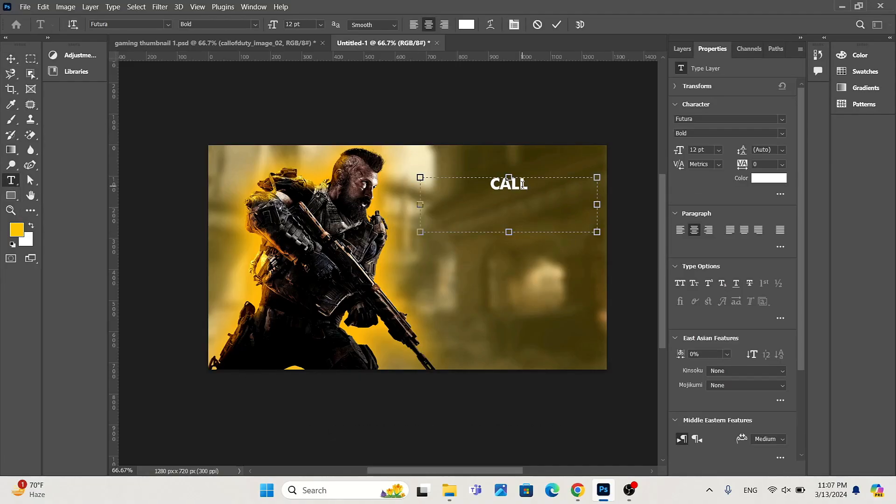
text(  DE)
key(BackSpace)
text(UTY)
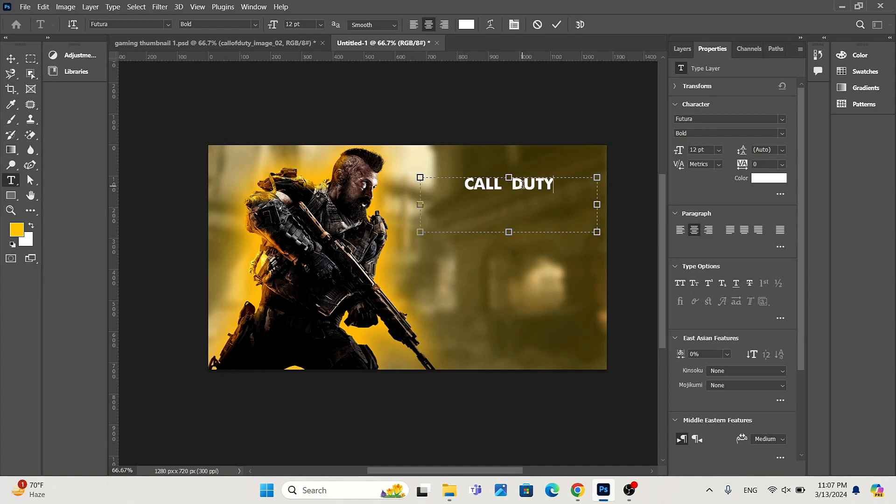
click(557, 26)
Step: Add a second line reading WARZONE beneath CALL DUTY in the same text box
double_click(551, 184)
click(554, 184)
key(Return)
text(WARZONE)
Step: Enlarge the word WARZONE to 25 pt
drag(557, 204, 452, 209)
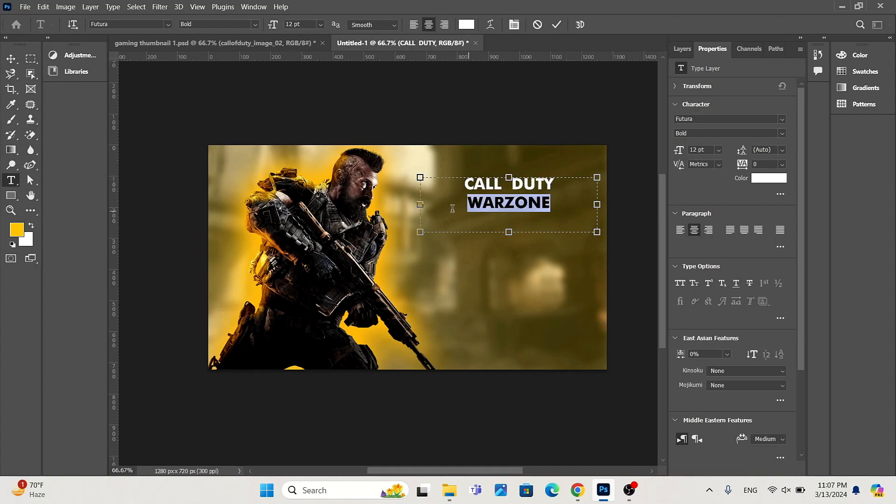
key(Up)
key(Up)
key(Up)
key(Up)
key(Up)
key(Up)
key(Up)
key(Up)
key(Up)
key(Up)
key(Up)
key(Up)
key(Up)
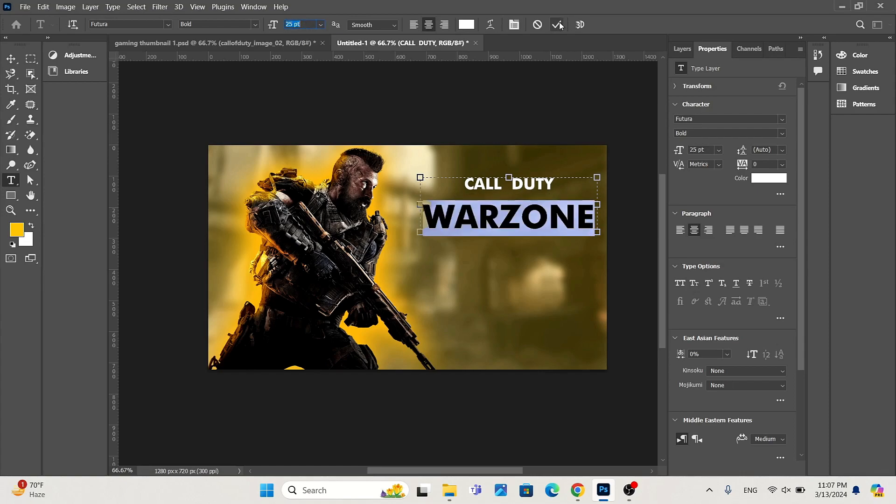
Step: Set the leading of the whole title text to 19 pt so the two lines sit closer together
key(ctrl+a)
key(Up)
key(Up)
key(Up)
key(Up)
key(Up)
key(Up)
key(Up)
key(Up)
key(Down)
click(557, 26)
key(v)
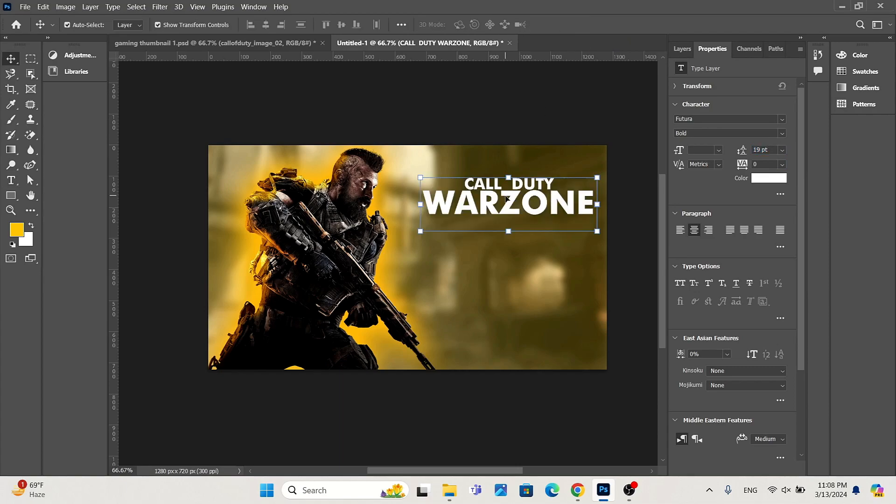
Step: Duplicate the title below itself, change the copy's text to OF and set its size to 5 pt
drag(508, 206, 505, 261)
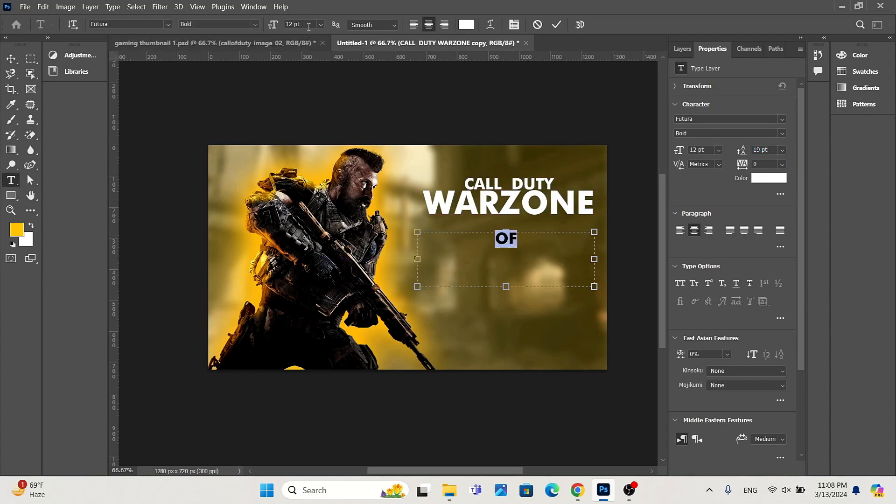
scroll(308, 26, down, 4)
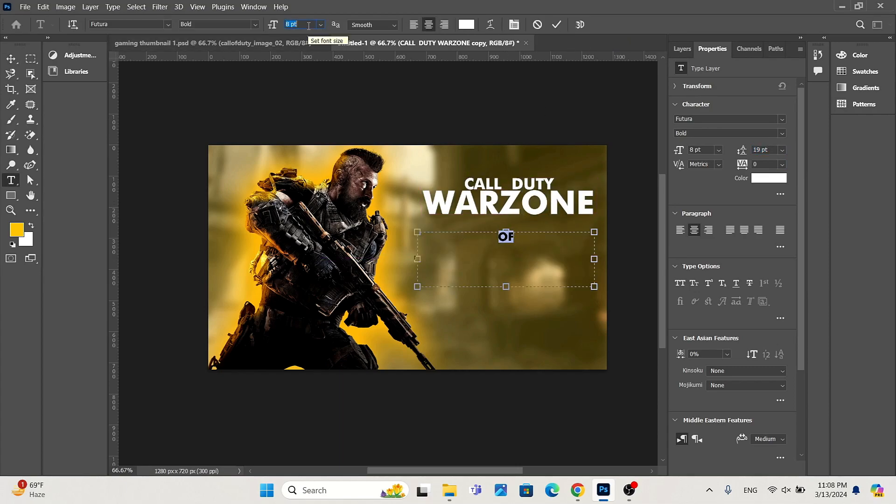
click(557, 25)
key(v)
Step: Move the small OF text up into the gap between CALL and DUTY
key(ctrl+plus)
key(ctrl+plus)
scroll(512, 238, right, 4)
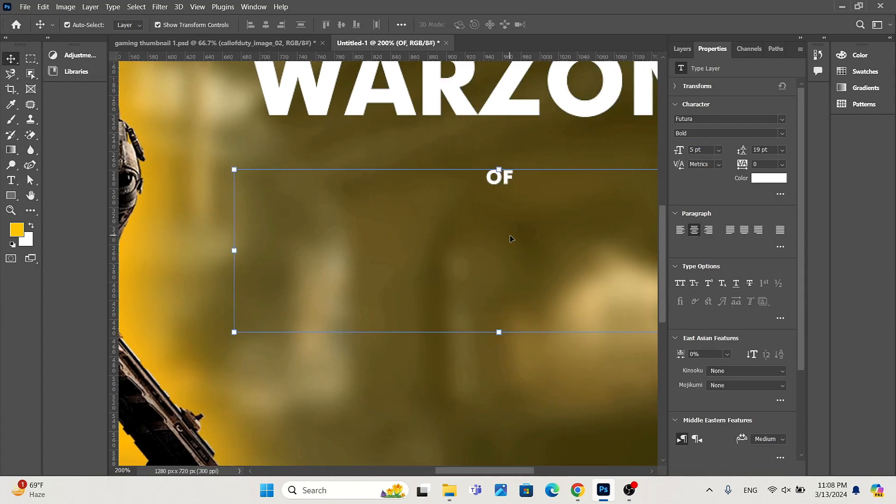
scroll(511, 238, up, 3)
drag(526, 324, 525, 174)
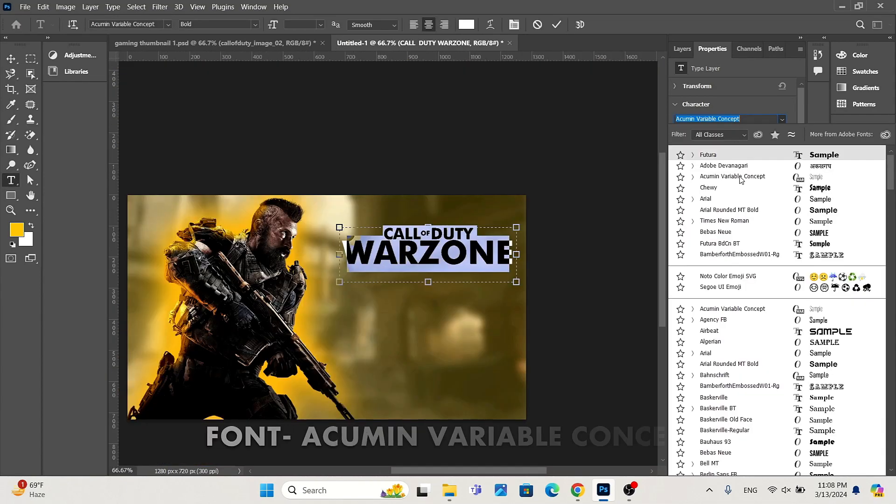
Step: Change the title's font to Acumin Variable Concept with weight 882, width 87 and slant 5
click(741, 177)
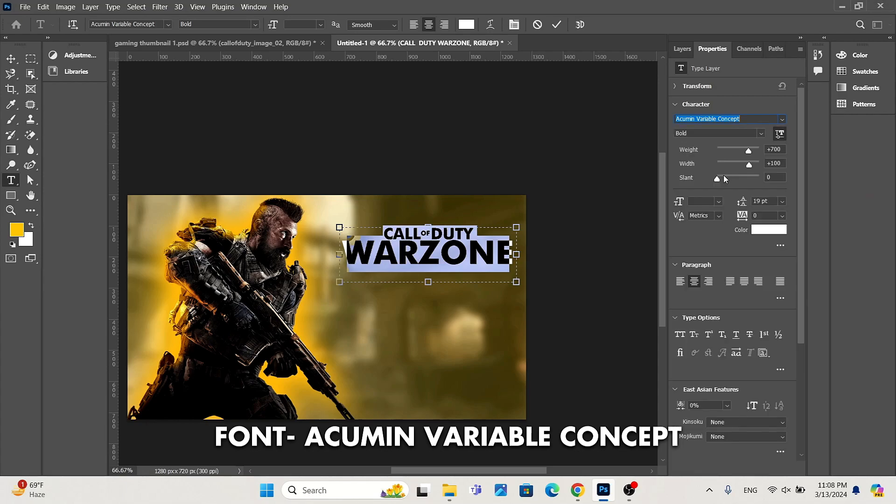
click(756, 180)
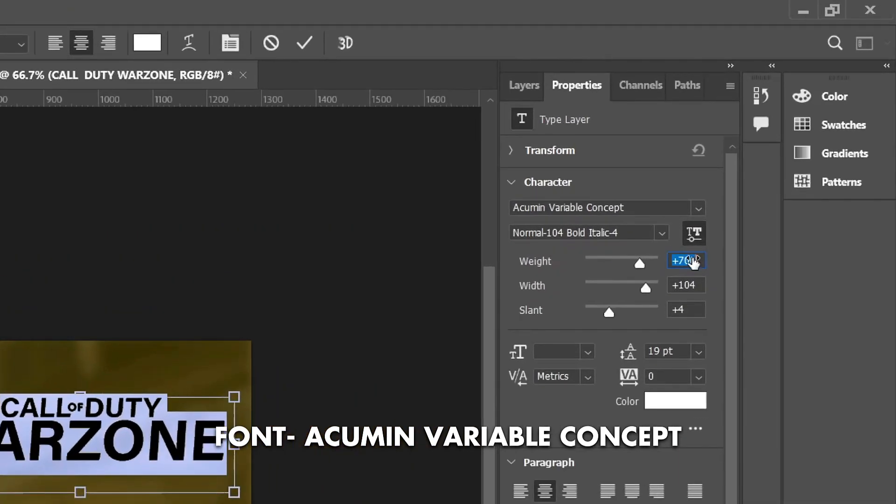
text(88)
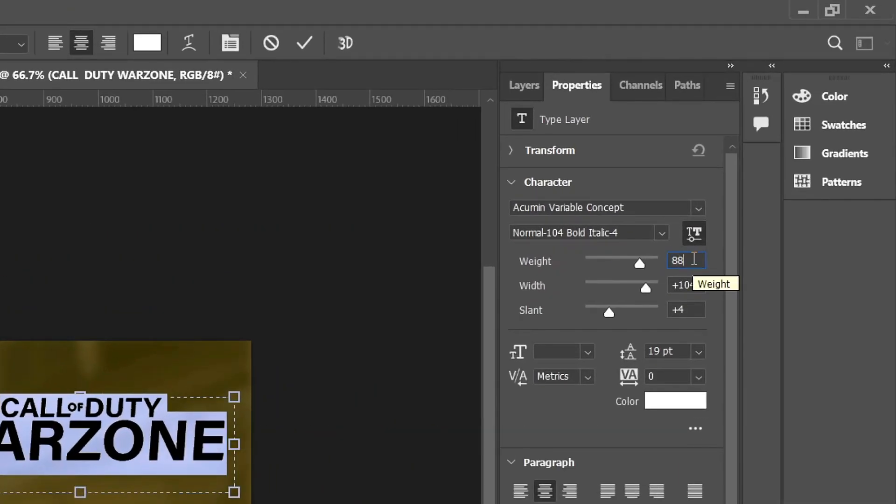
key(Tab)
text(8)
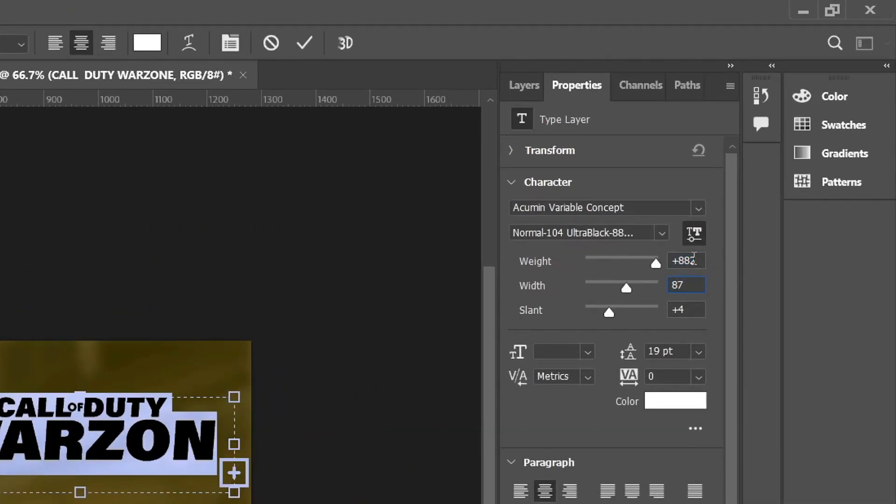
key(Tab)
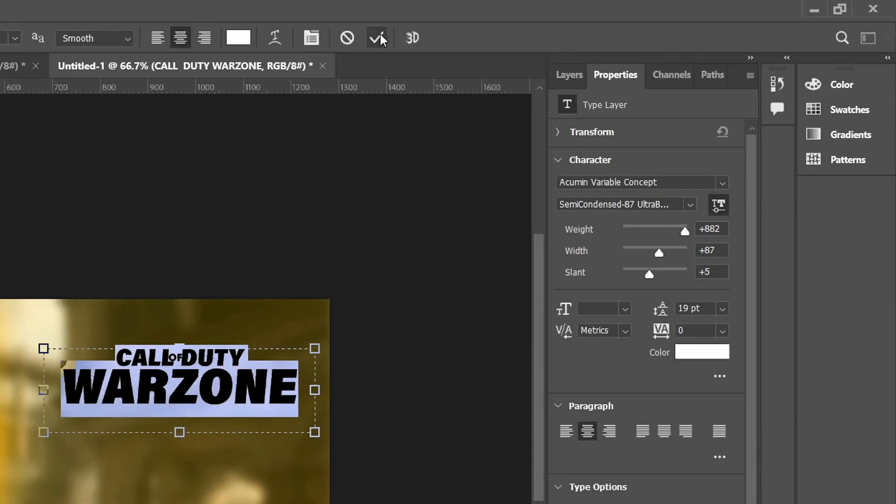
click(304, 43)
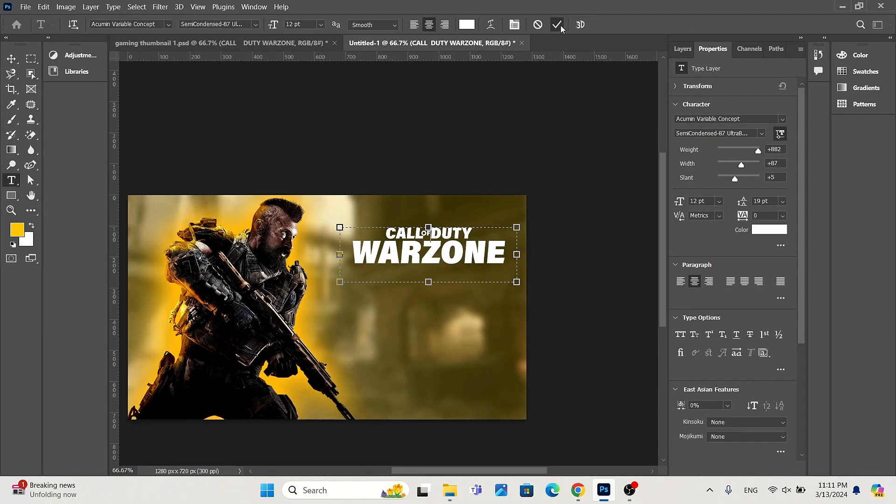
Step: Widen the space between CALL and DUTY and fit the OF text into the gap
click(451, 193)
key(ctrl+plus)
key(ctrl+plus)
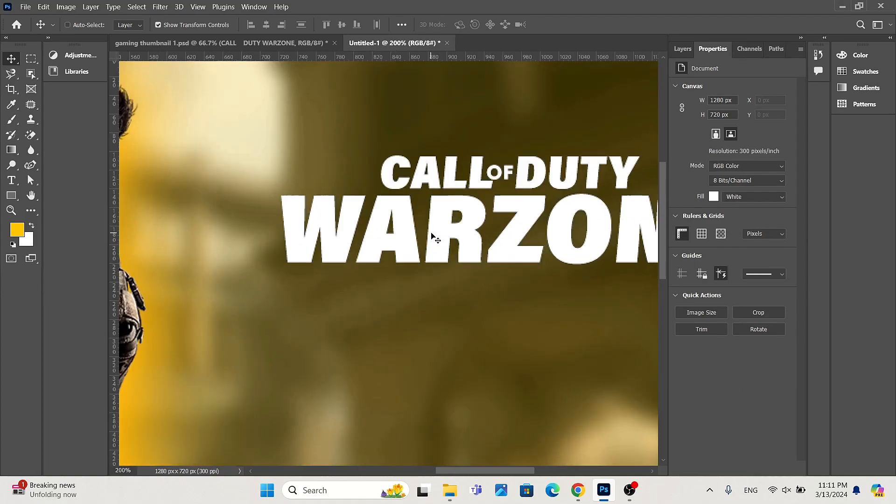
click(503, 175)
key(ctrl+minus)
key(ctrl+minus)
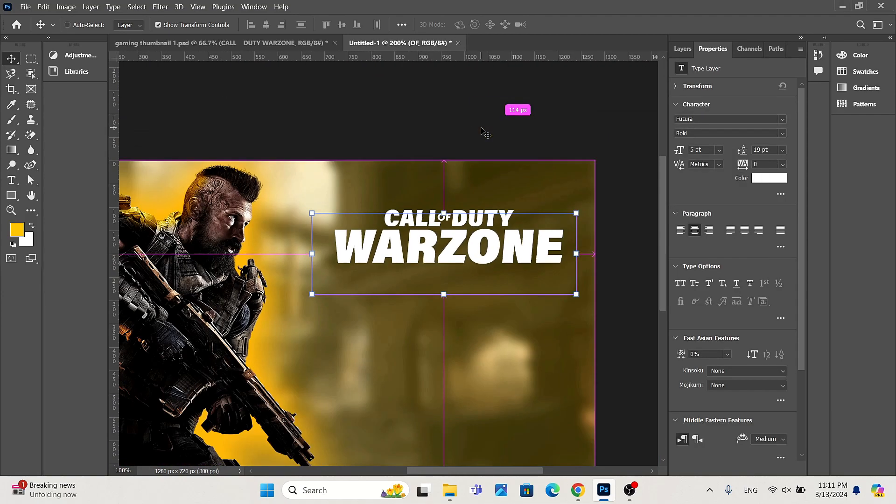
Step: Group the OF and CALL DUTY WARZONE text layers and name the group COD TEXT
click(438, 204)
click(680, 56)
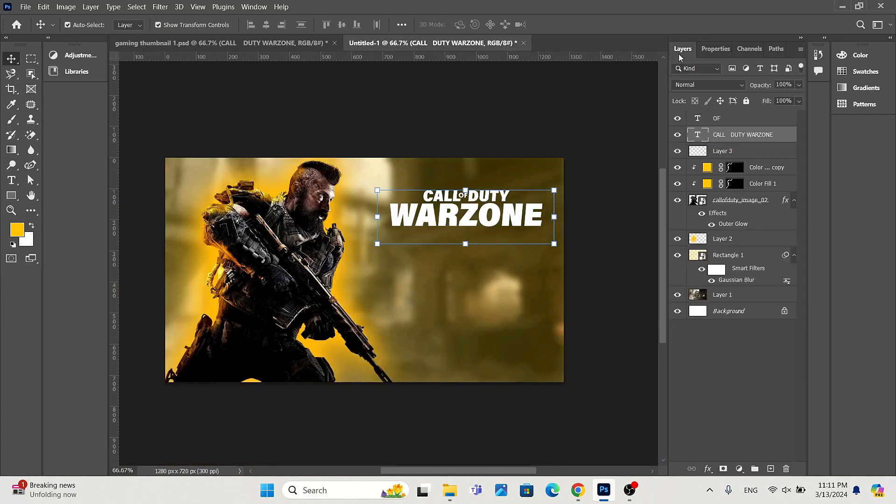
shift+click(728, 118)
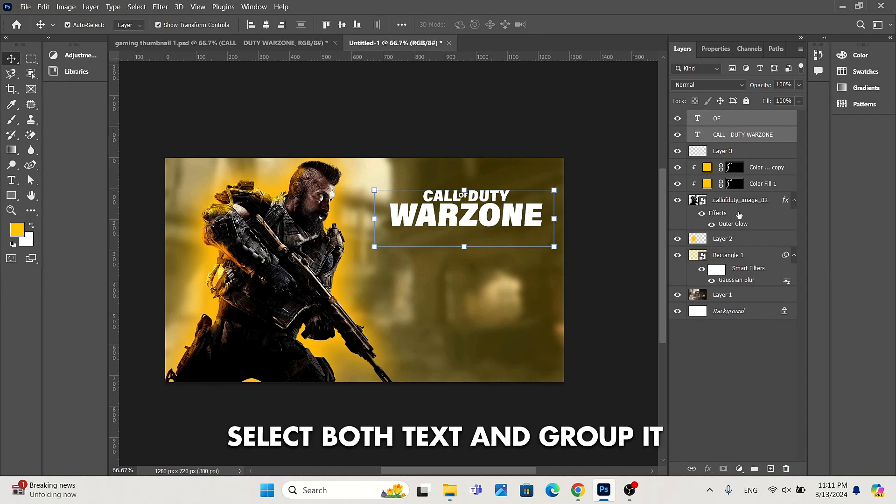
click(755, 469)
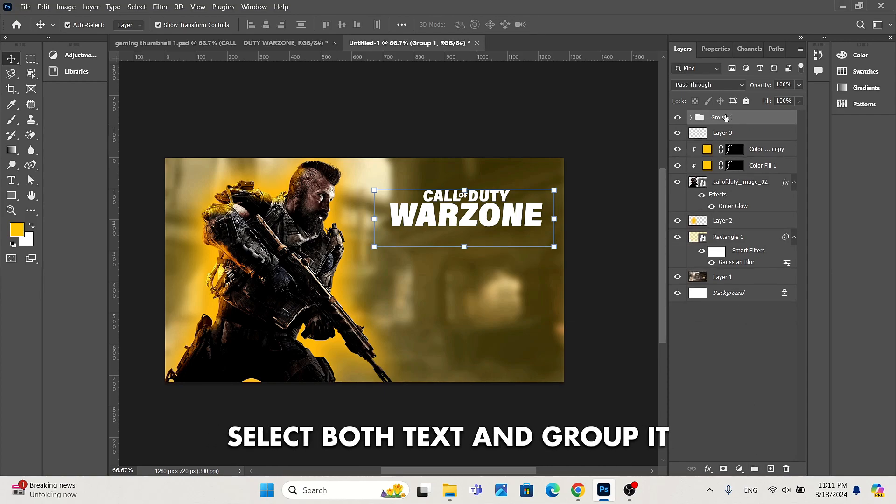
double_click(726, 117)
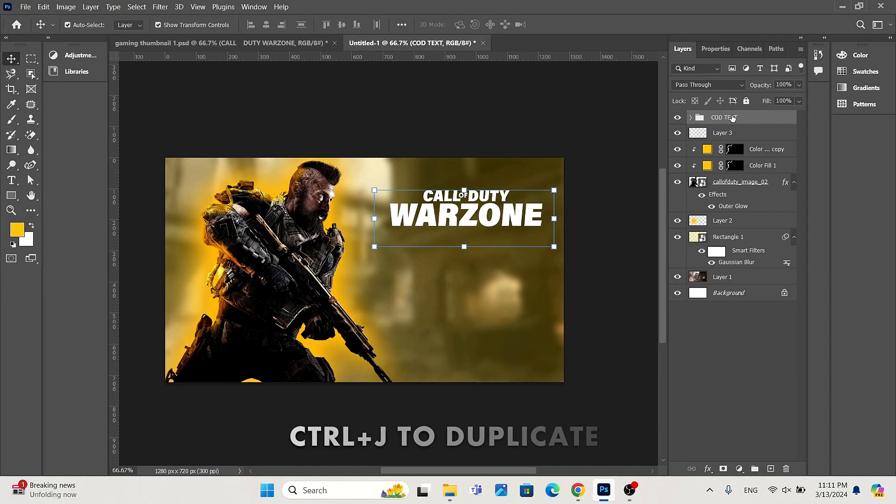
Step: Duplicate the COD TEXT group and merge the copy into a single layer
key(ctrl+j)
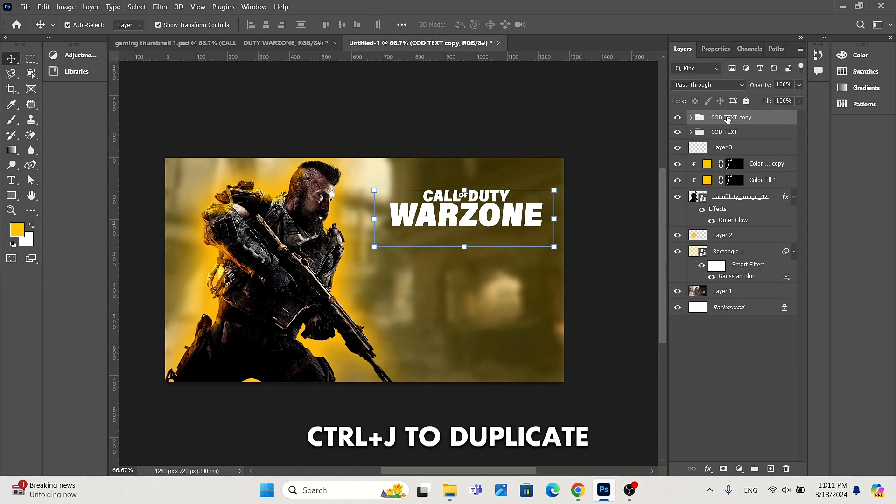
key(ctrl+e)
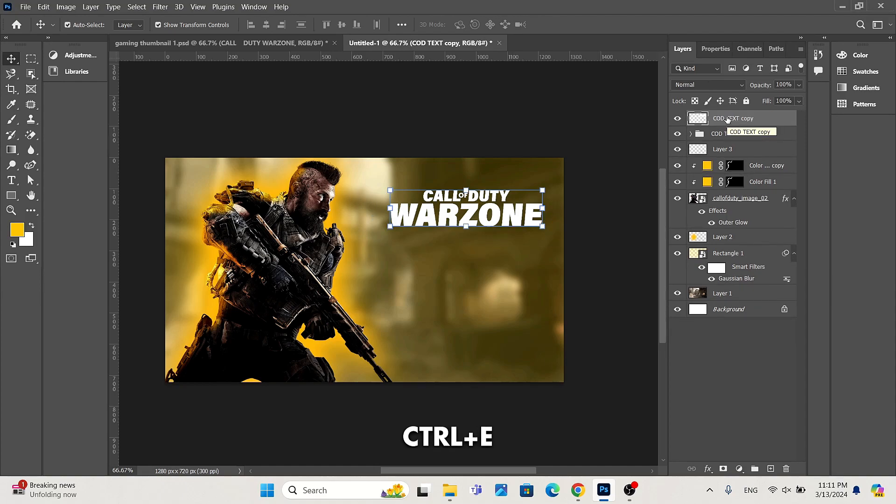
Step: Select the pixels of the merged COD TEXT copy layer and expand the selection by 10 pixels
right_click(701, 118)
click(709, 145)
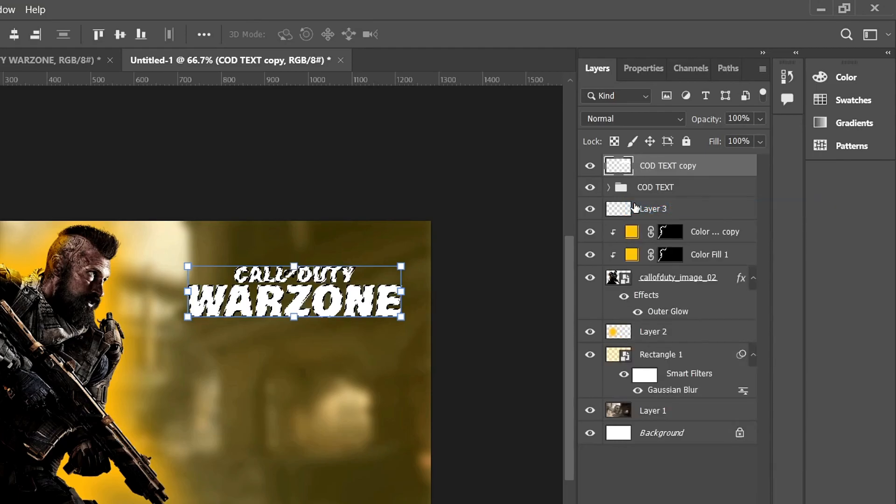
click(137, 6)
mouse_move(200, 174)
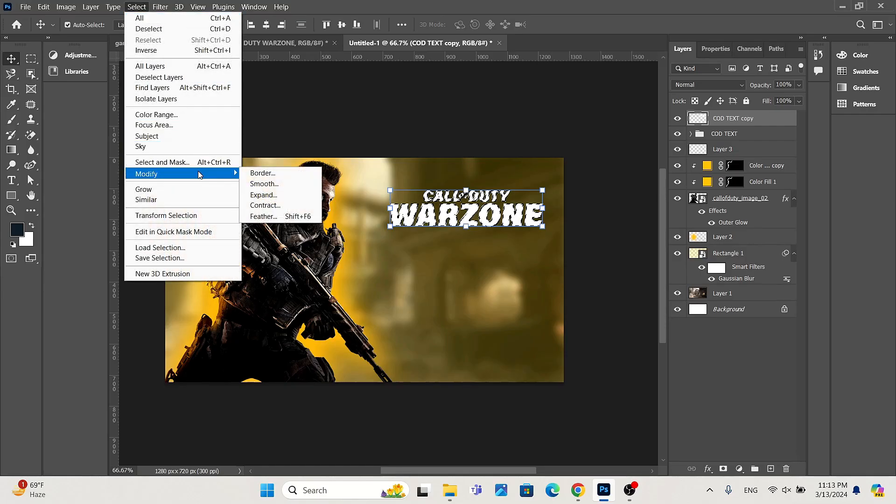
click(262, 194)
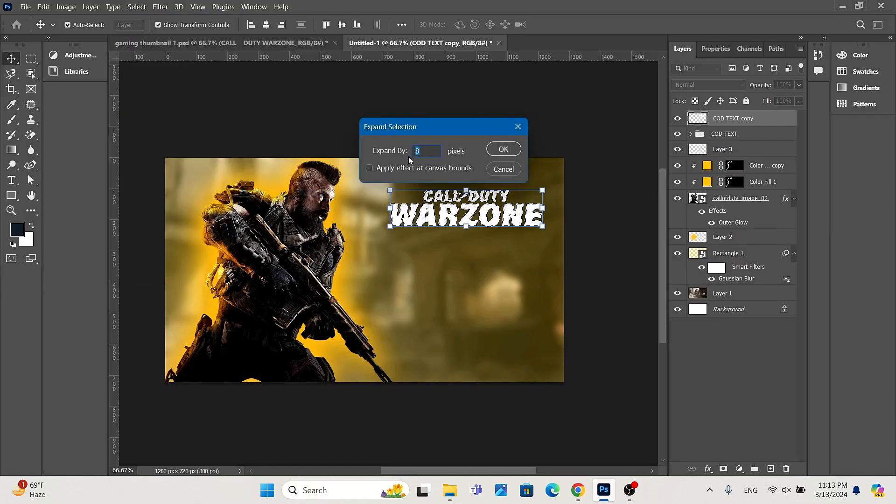
key(Up)
key(Up)
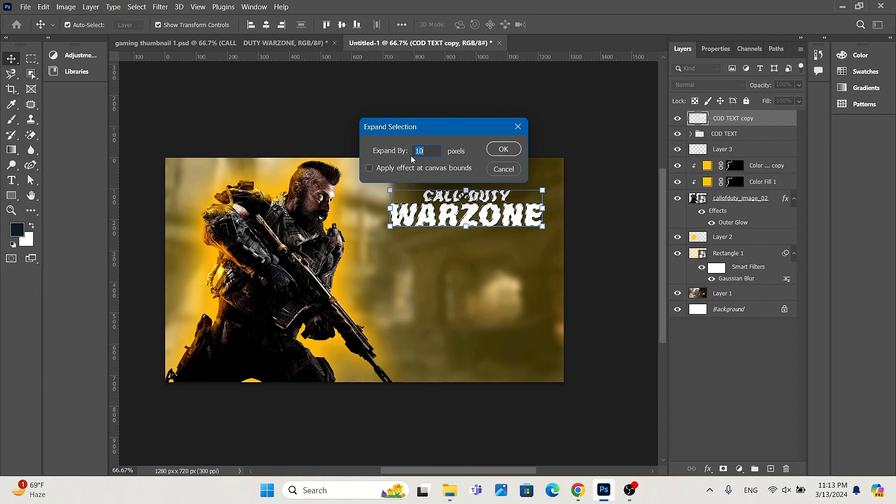
click(504, 149)
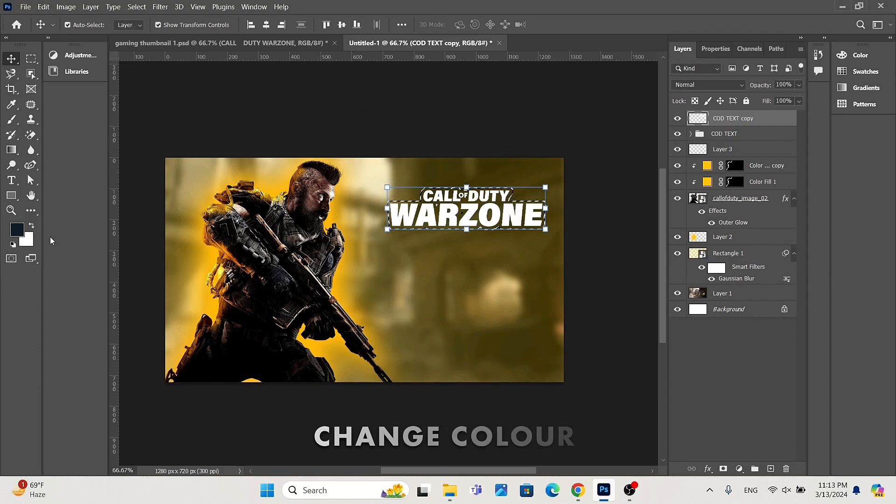
Step: Fill the expanded selection with dark navy #162730, deselect, and place the COD TEXT copy layer beneath the COD TEXT group
click(18, 229)
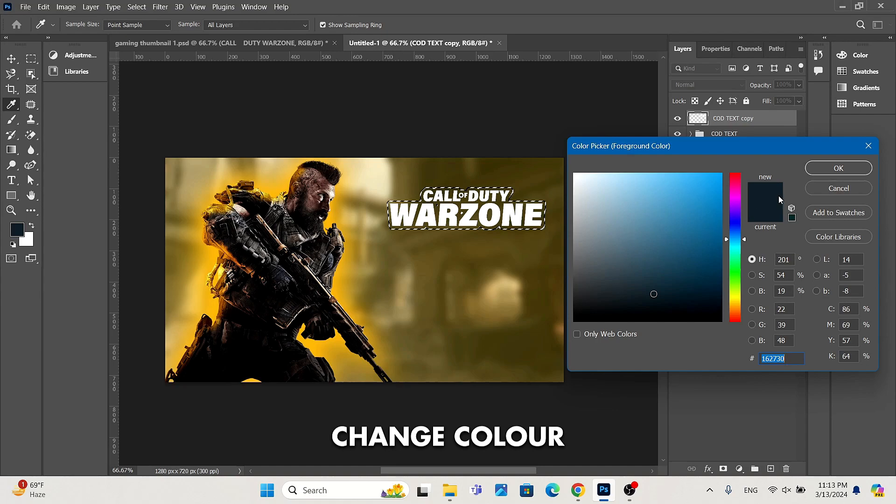
click(839, 168)
key(alt+BackSpace)
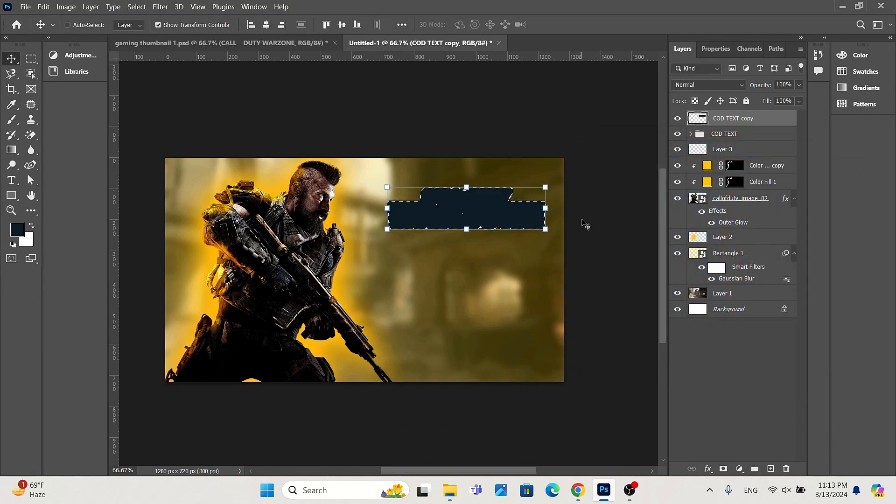
key(ctrl+d)
drag(733, 118, 735, 145)
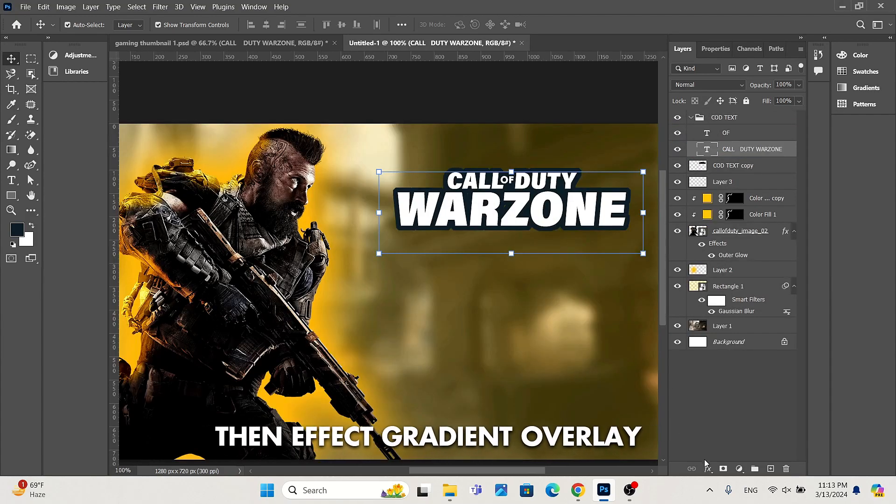
Step: Add a reversed linear white-to-black Gradient Overlay to the CALL DUTY WARZONE layer with Normal blending, 20% opacity, 100° angle and 20% scale
click(708, 469)
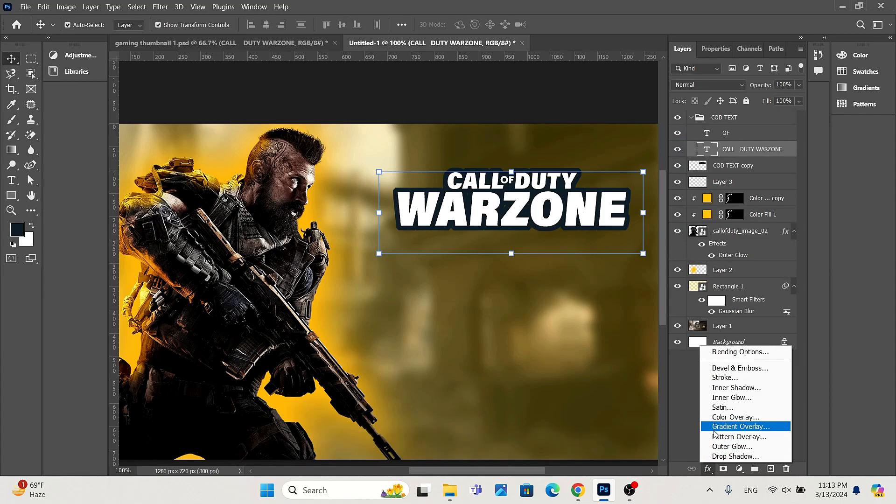
click(741, 426)
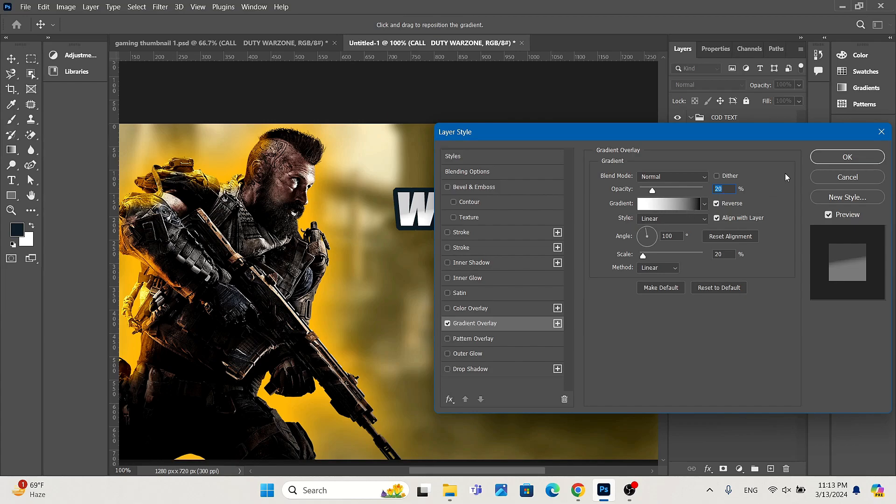
click(822, 155)
Step: Add an Inner Glow to the CALL DUTY WARZONE layer with Overlay blending, 100% opacity, 100% choke and 8 px size
click(708, 469)
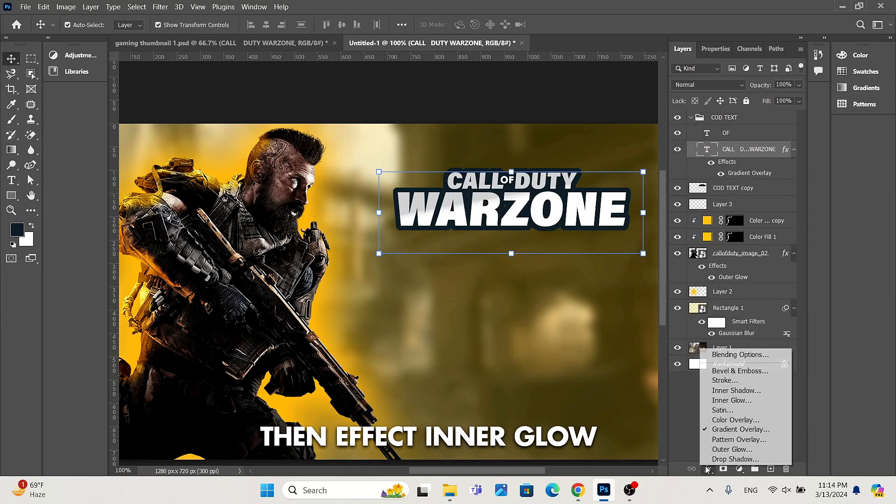
click(725, 401)
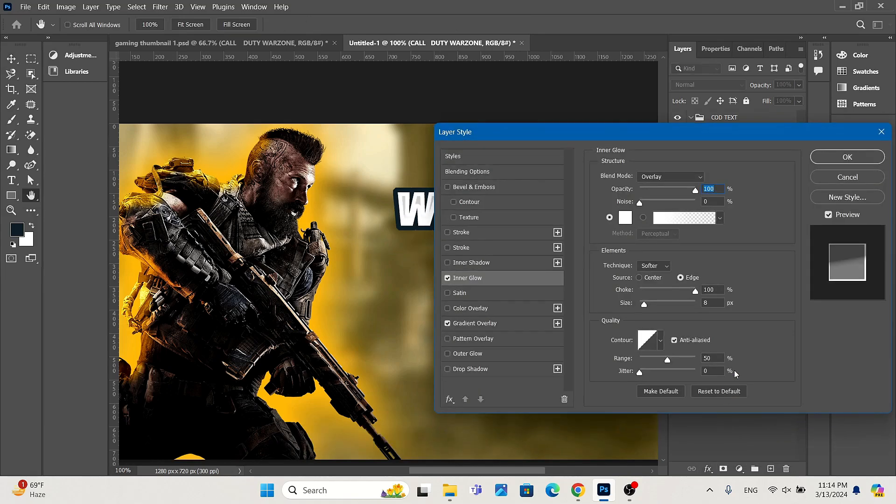
click(841, 159)
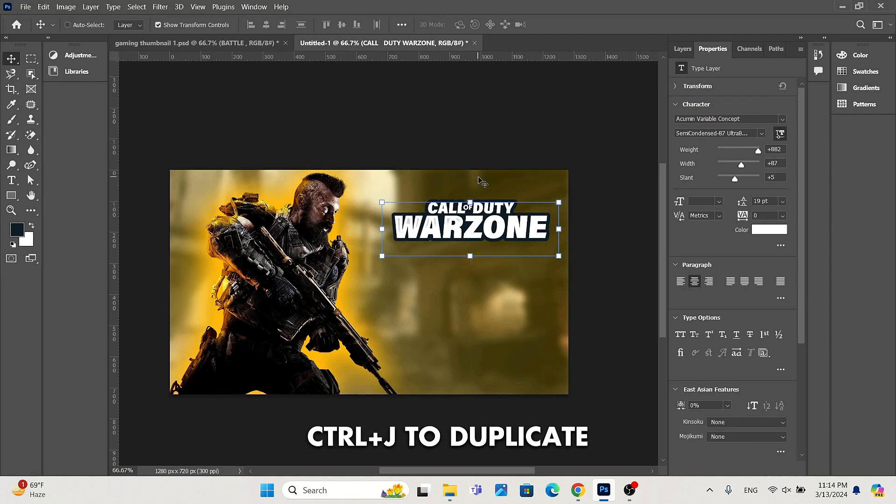
Step: Duplicate the CALL DUTY WARZONE text below the original, change the copy to BATTLE, and enlarge it to about the width of WARZONE
drag(456, 310, 452, 287)
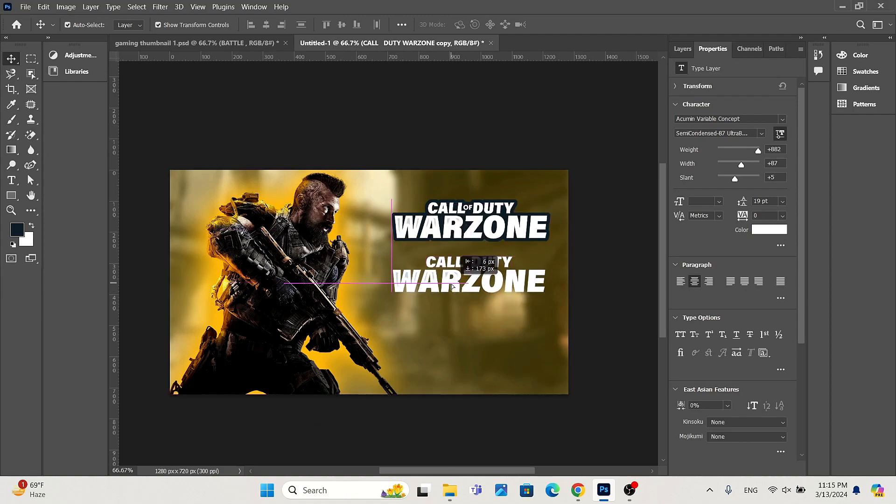
double_click(452, 287)
text(D)
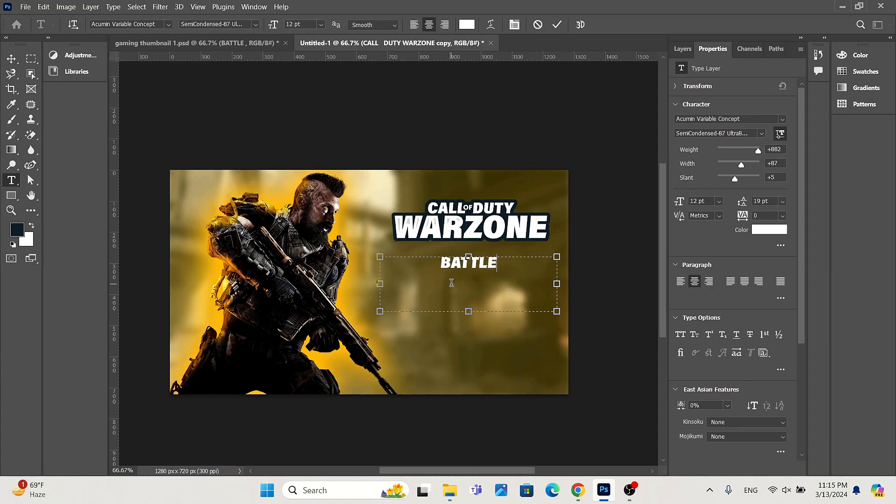
drag(511, 267, 406, 262)
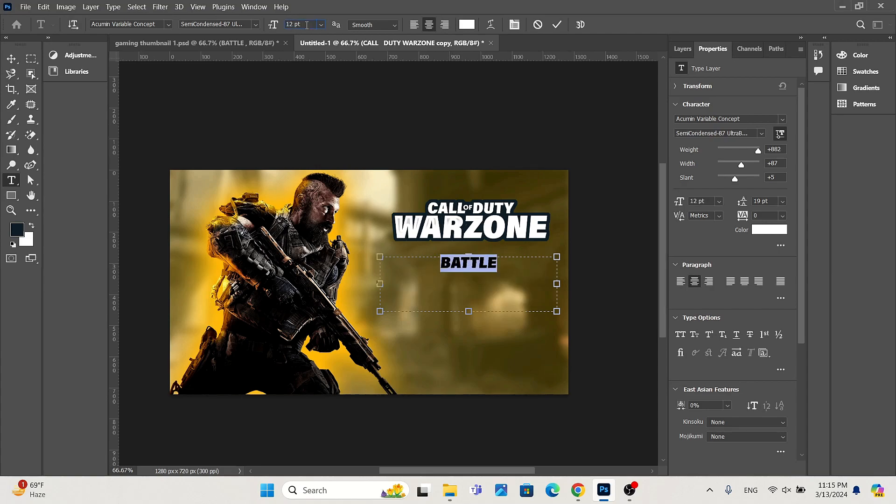
scroll(307, 25, up, 20)
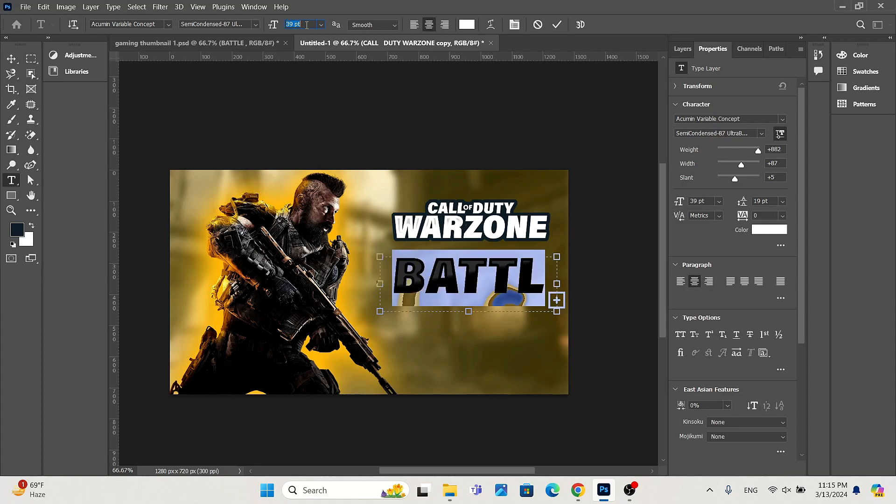
click(557, 25)
Step: Set the BATTLE text color to yellow #ffd800
click(769, 229)
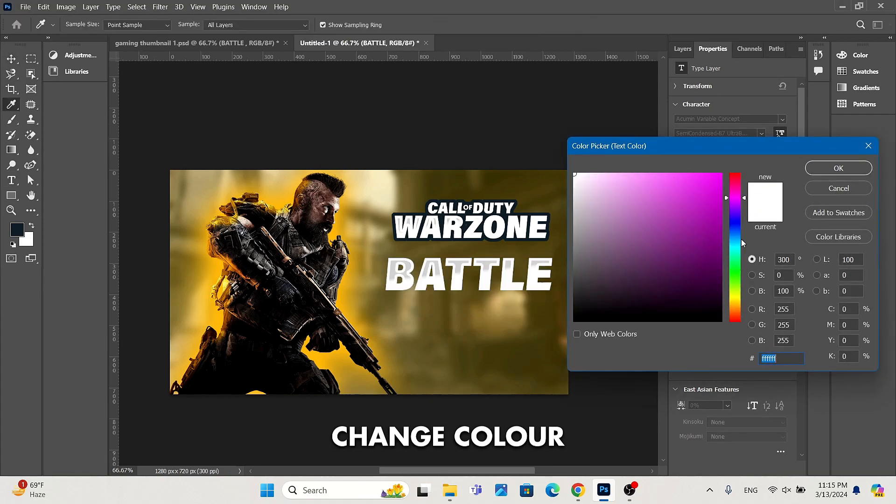
text(ffd800)
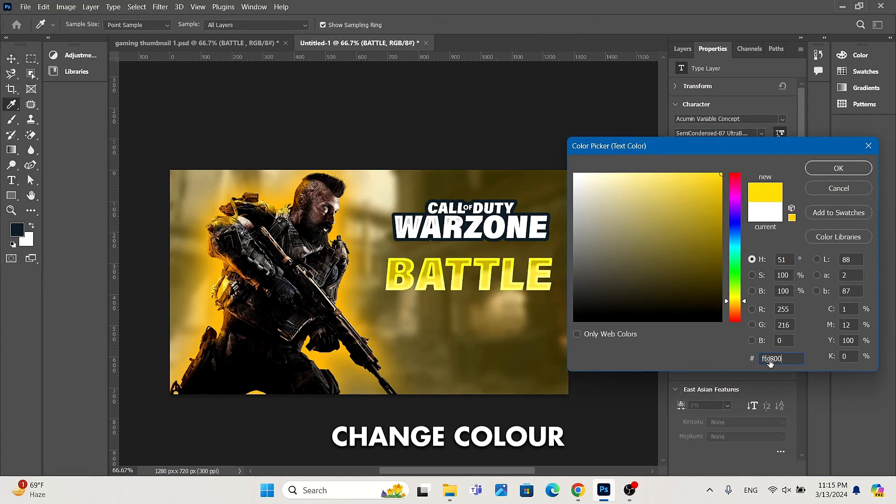
click(840, 168)
Step: Add the vertical text LIKE just past the end of BATTLE and reduce its font size
right_click(8, 182)
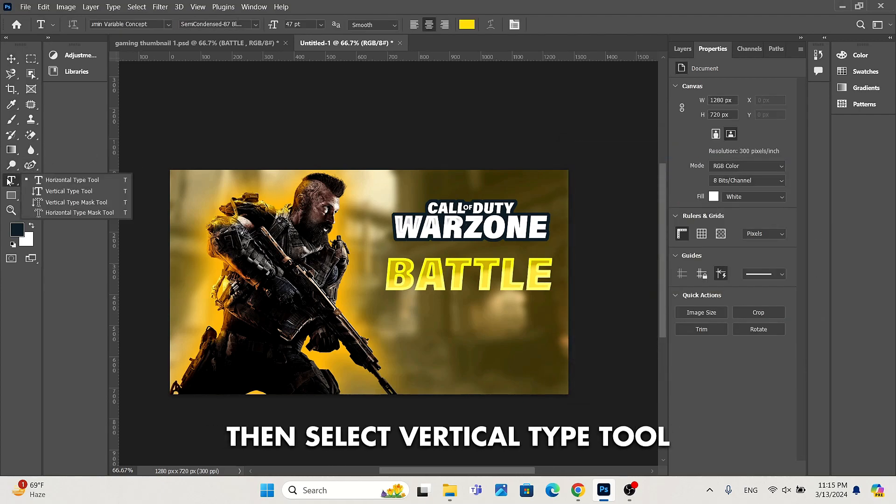
click(66, 191)
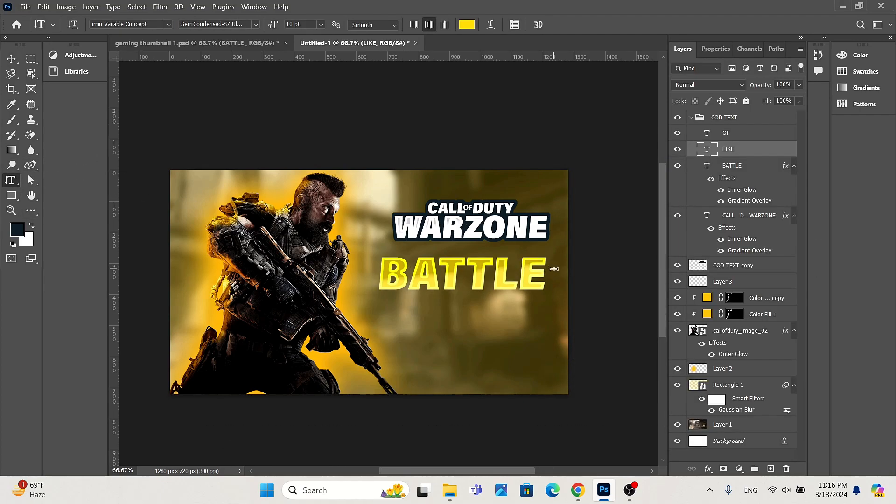
click(554, 269)
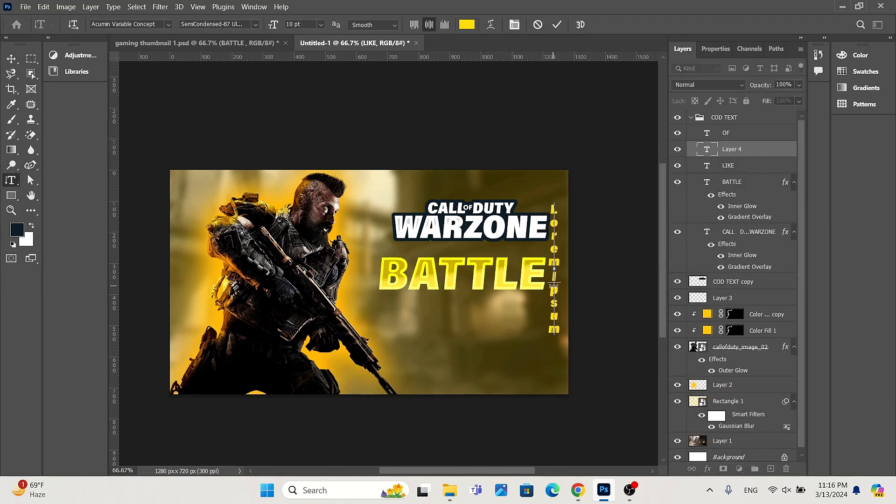
key(BackSpace)
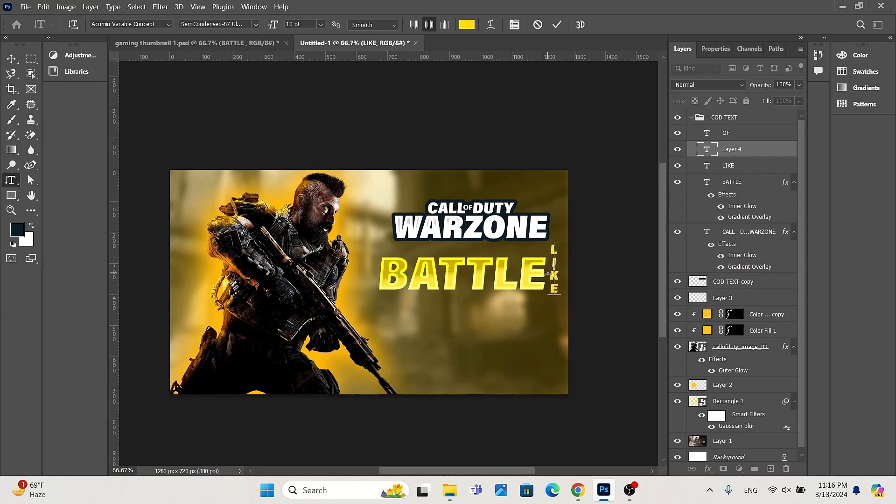
key(ctrl+a)
click(304, 23)
click(557, 24)
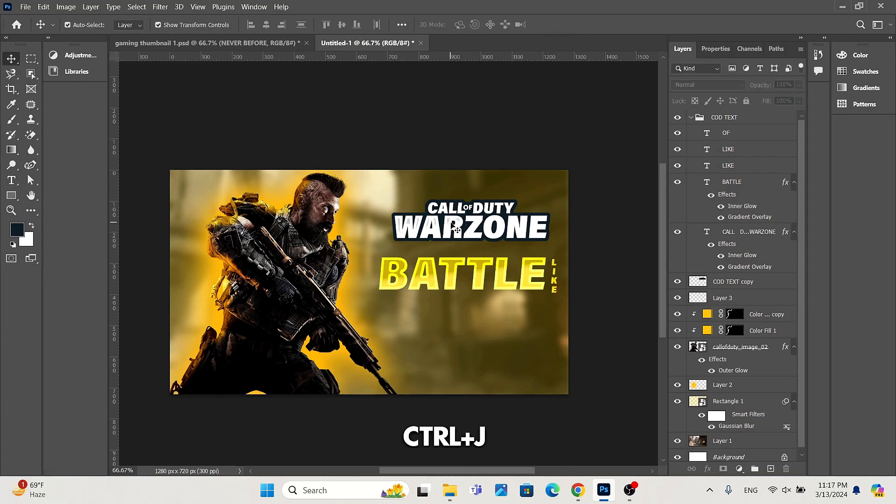
Step: Duplicate the CALL DUTY WARZONE text, move the copy beneath BATTLE, and replace its wording with NEVER BEFORE
click(451, 224)
key(ctrl+j)
drag(457, 229, 450, 322)
double_click(445, 319)
text(NEVER BEFORE)
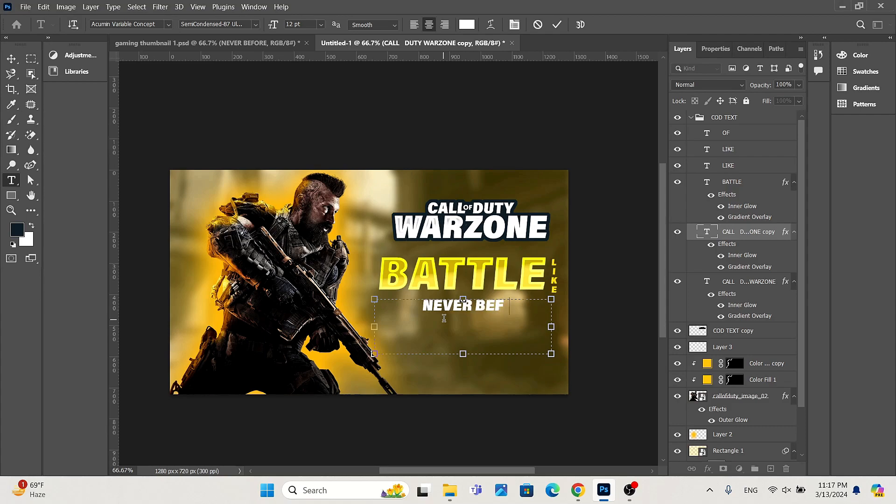
Step: Set the NEVER BEFORE text to 20 pt and widen its text box to fit the phrase on one line
key(ctrl+a)
click(715, 49)
scroll(705, 202, up, 8)
drag(551, 327, 580, 324)
click(557, 25)
Step: Position NEVER BEFORE beneath BATTLE and shift BATTLE and LIKE slightly down towards it
key(v)
drag(450, 311, 436, 322)
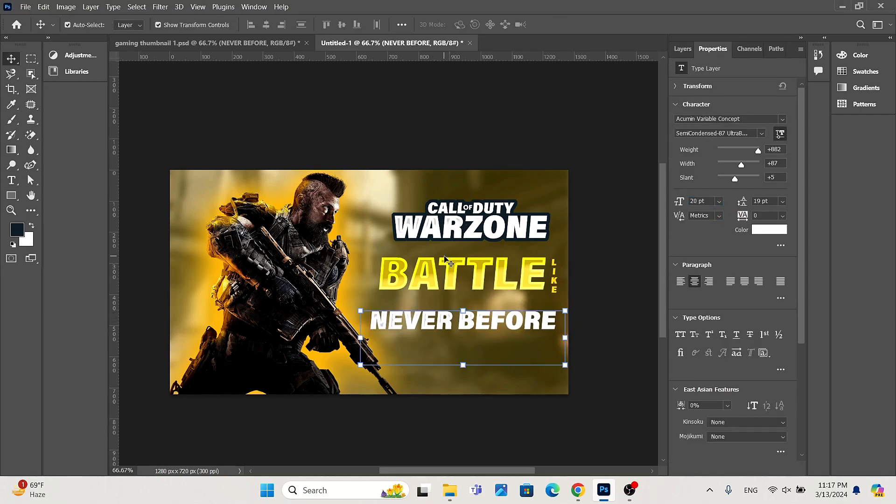
drag(478, 278, 479, 288)
drag(553, 276, 553, 286)
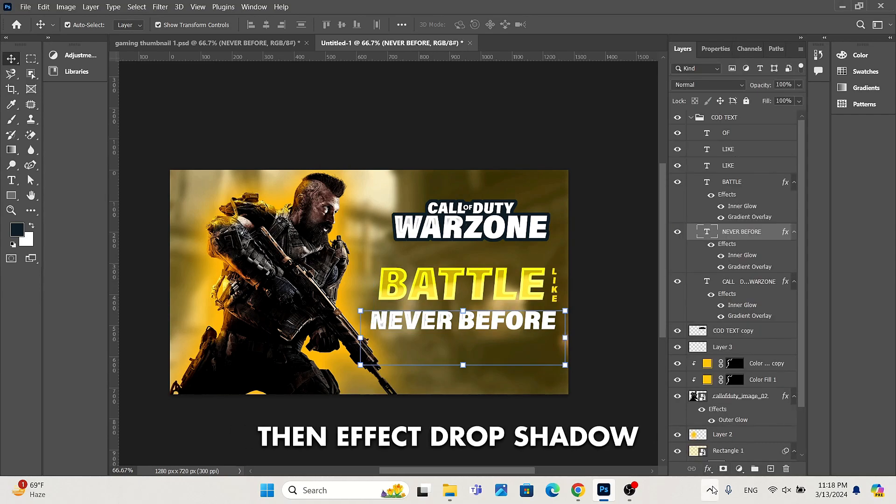
Step: Add a black Drop Shadow to NEVER BEFORE with 100% opacity, 90° angle, 6 px distance, 28% spread and 0 px size
click(708, 469)
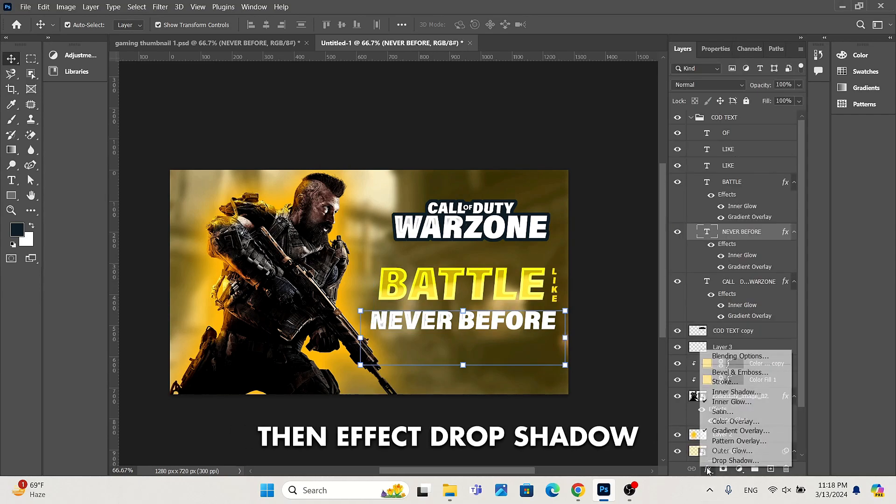
click(719, 460)
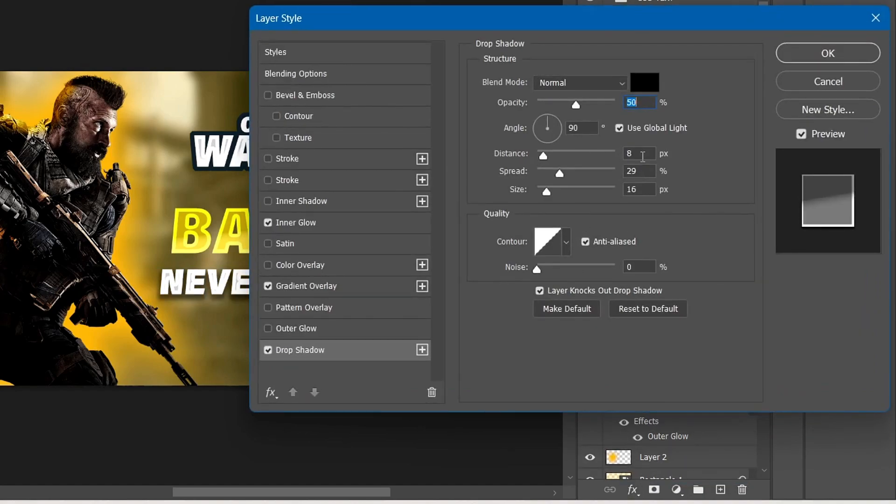
text(6)
key(Tab)
text(28)
key(Tab)
text(0)
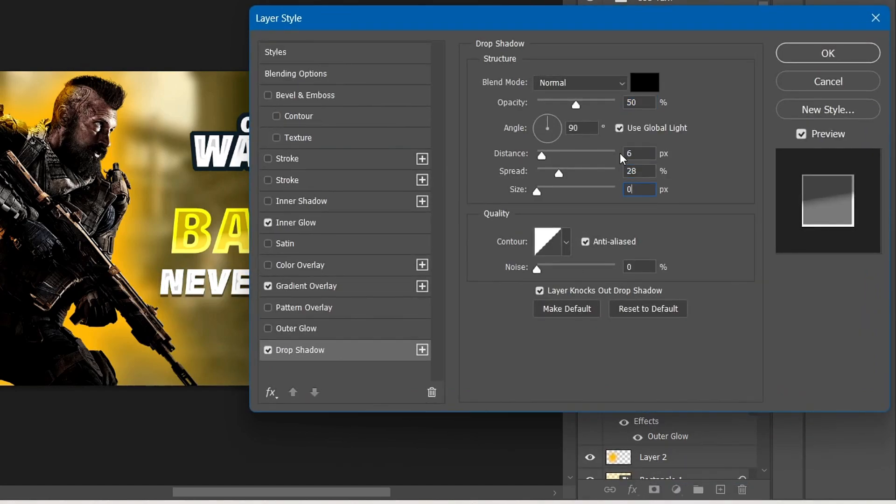
double_click(636, 104)
text(100)
click(827, 57)
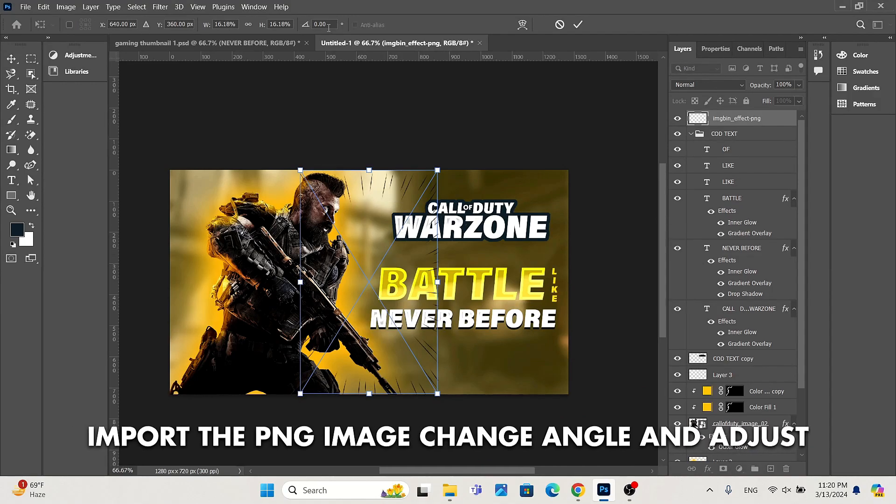
Step: Place the imgbin_effect-png image rotated 90° and scaled over the whole canvas, directly beneath the callofduty_image_02 layer
double_click(329, 28)
text(90)
key(Tab)
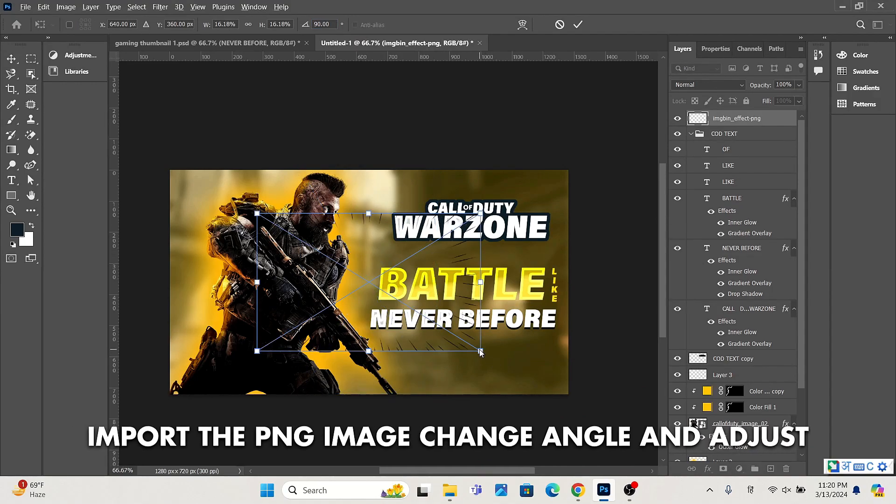
drag(481, 351, 573, 408)
click(578, 25)
click(691, 134)
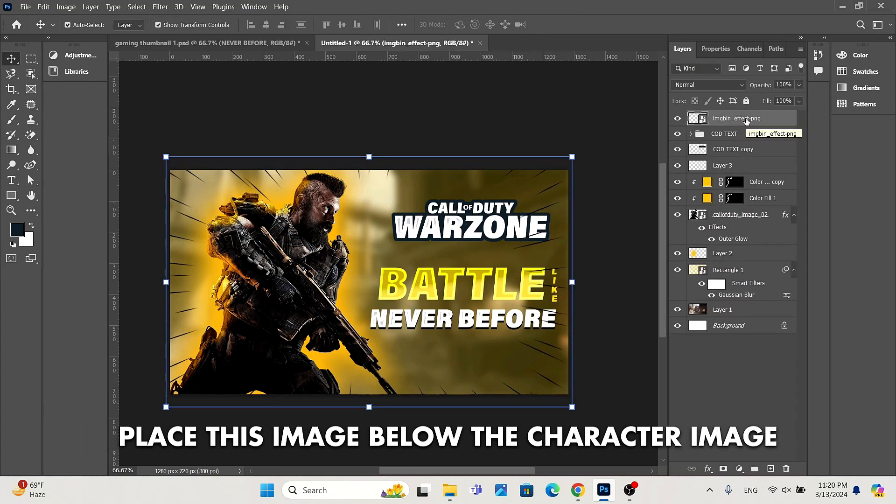
drag(745, 120, 753, 252)
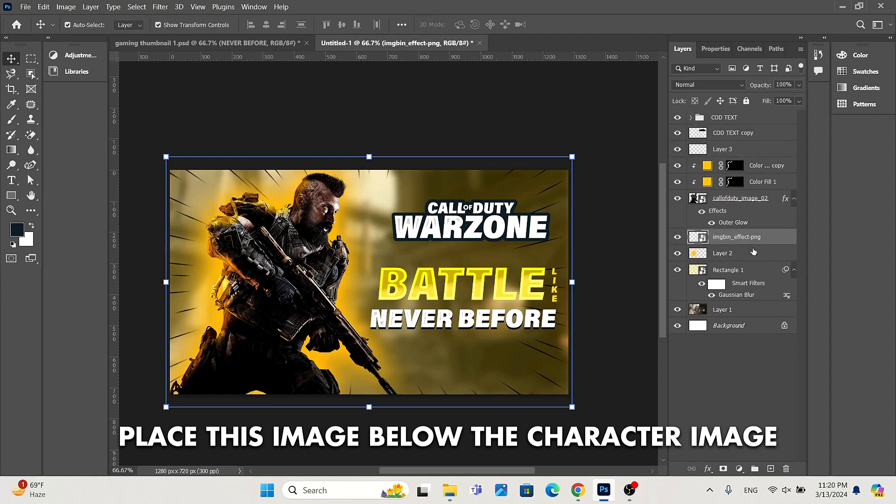
Step: Add a colorized Hue/Saturation adjustment clipped to the imgbin_effect-png layer, with lightness +100
click(739, 468)
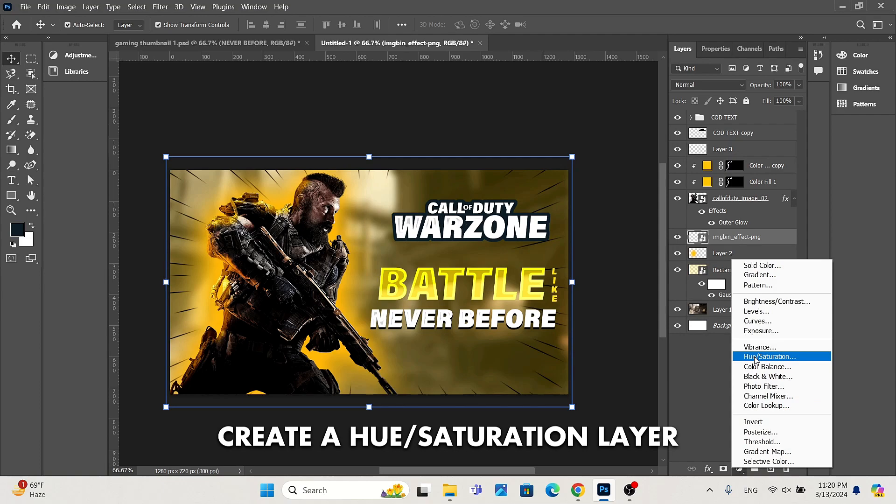
click(757, 358)
click(737, 193)
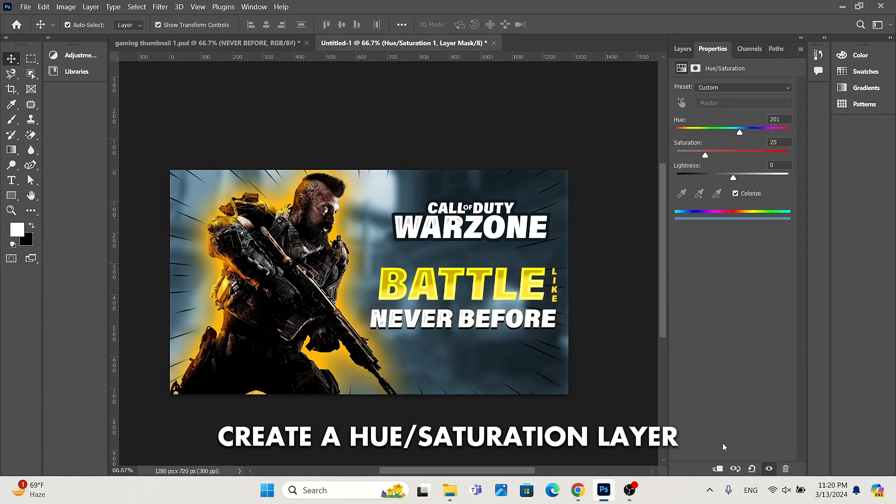
click(718, 469)
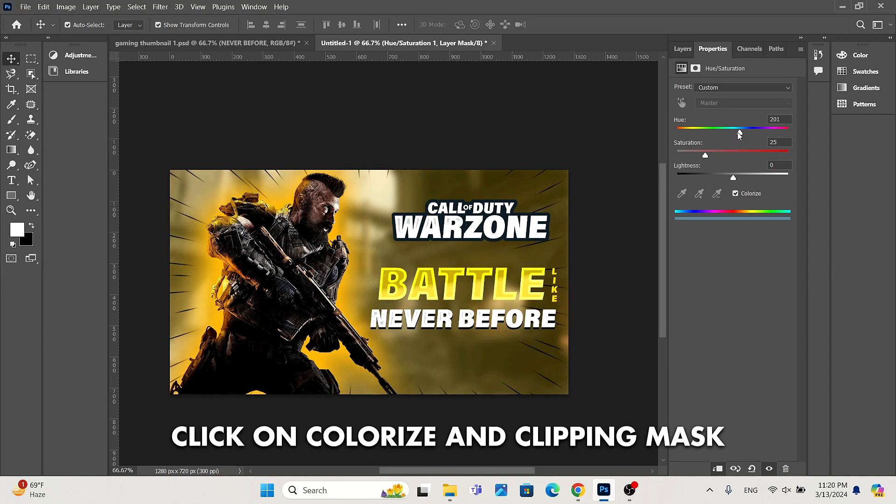
drag(734, 177, 803, 186)
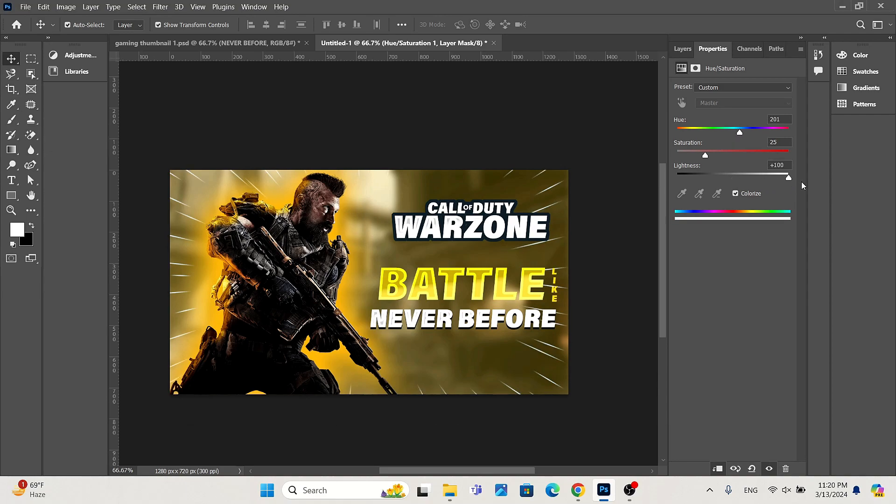
Step: Select the imgbin_effect-png layer and switch to the Eraser tool
click(683, 49)
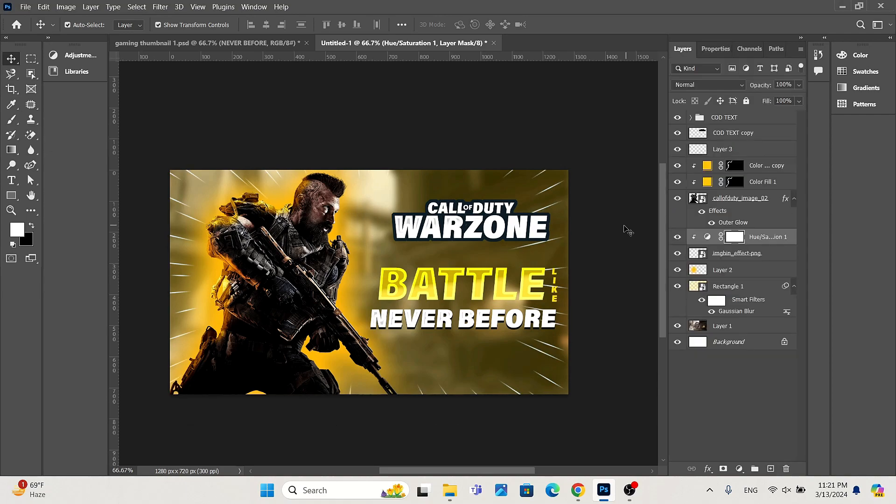
click(778, 262)
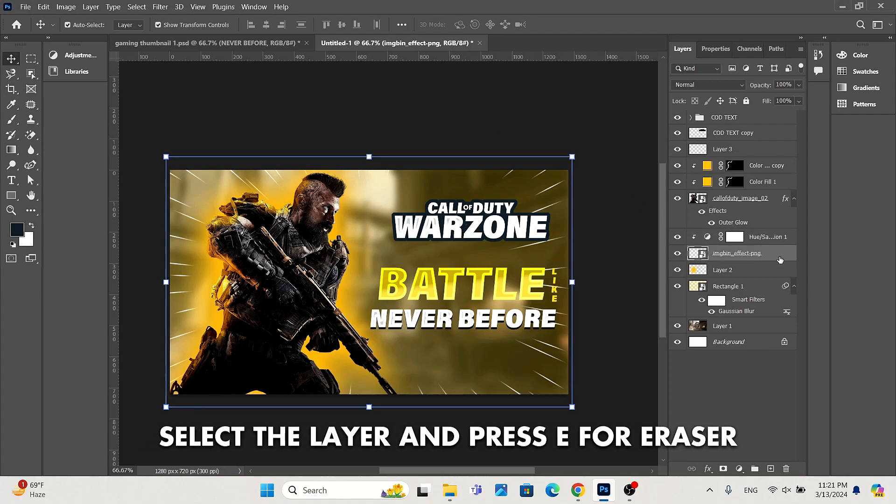
key(e)
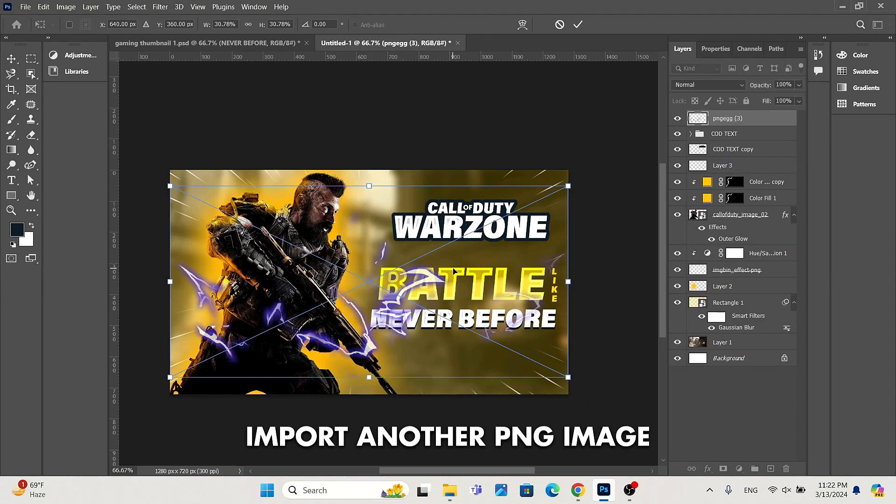
Step: Place the pngegg (3) lightning image and move its layer directly beneath callofduty_image_02
key(Return)
drag(757, 120, 761, 248)
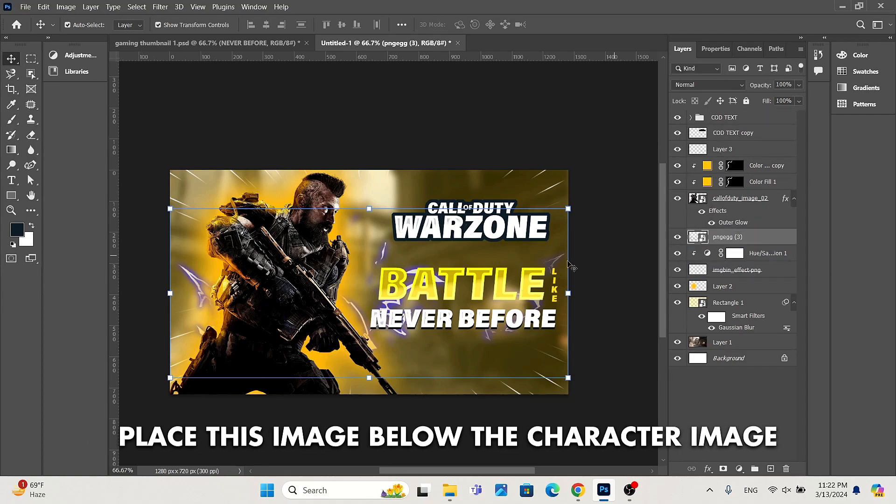
Step: Add a colorized Hue/Saturation adjustment clipped to the pngegg (3) lightning layer, with hue 49, saturation 100 and lightness +33
click(739, 469)
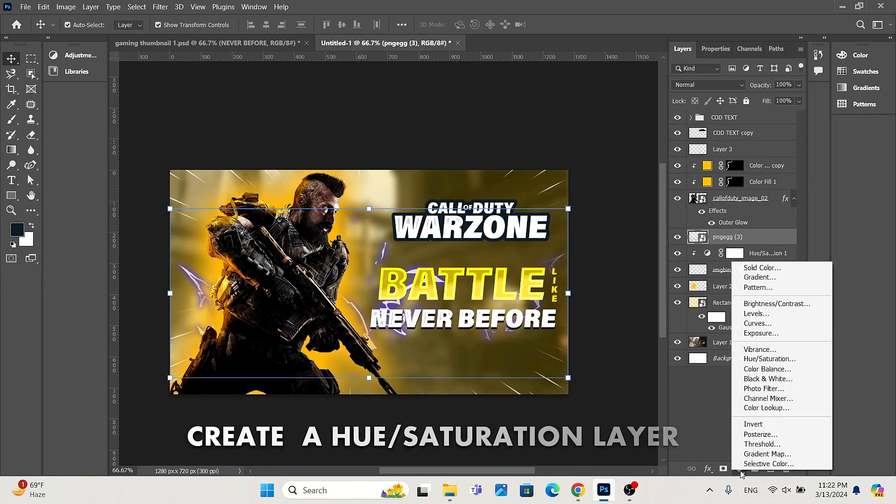
click(766, 360)
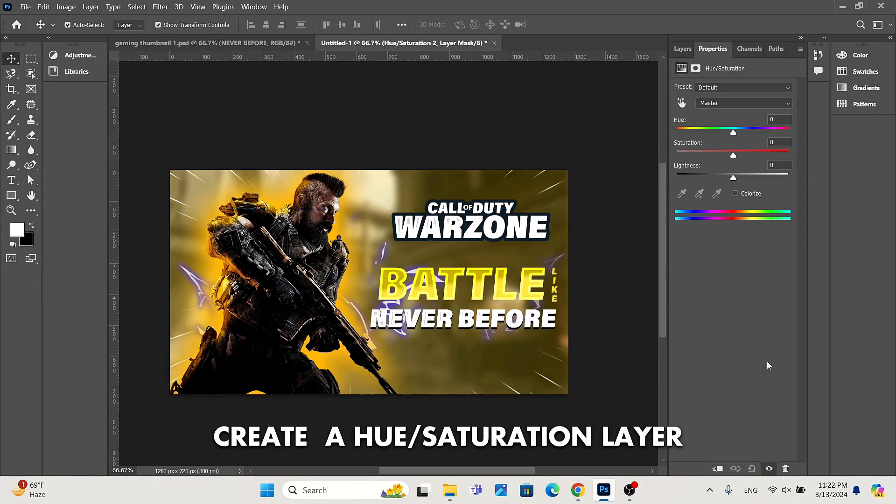
click(737, 194)
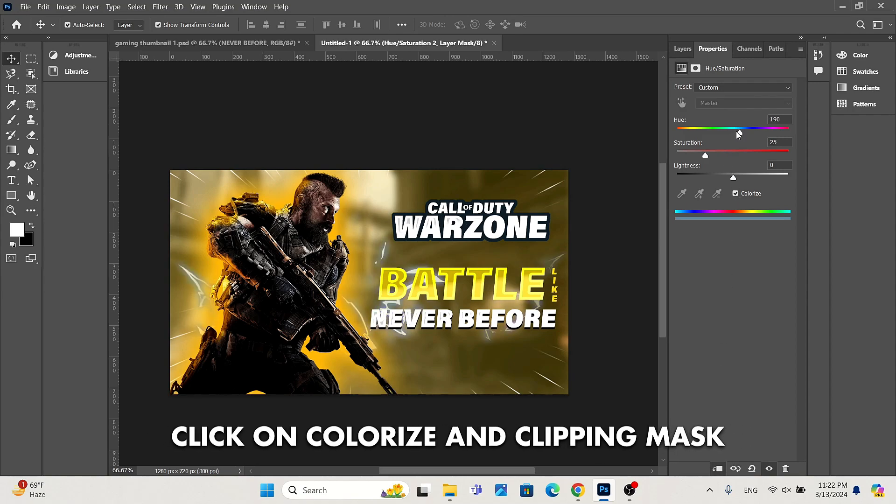
drag(704, 130, 696, 131)
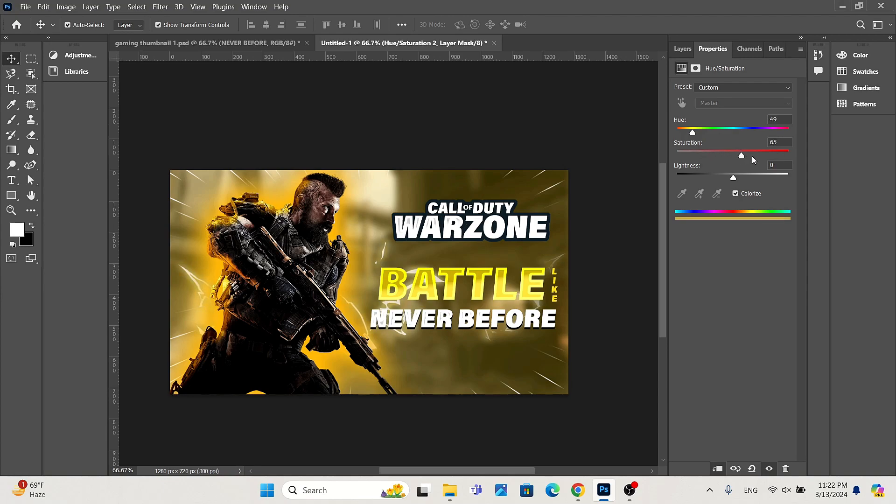
drag(743, 177, 732, 175)
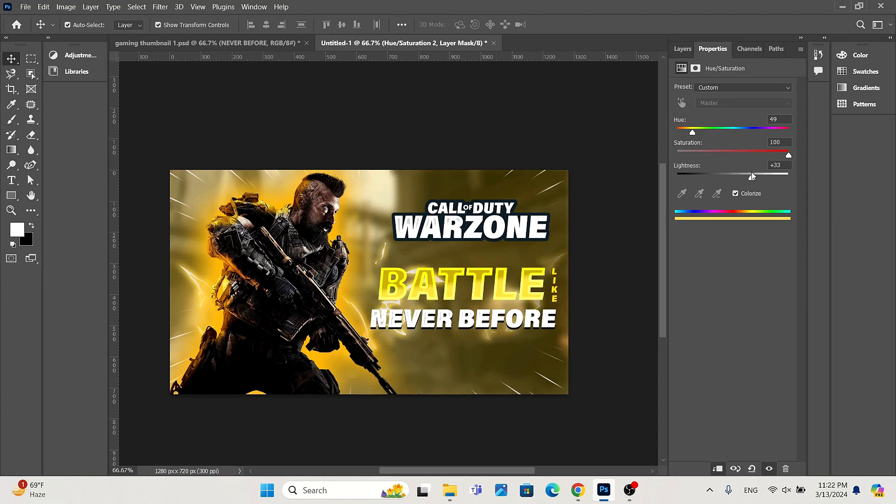
Step: Place the rolling-billows smoke image over the whole canvas as the topmost layer and set its blending mode to Screen
click(570, 115)
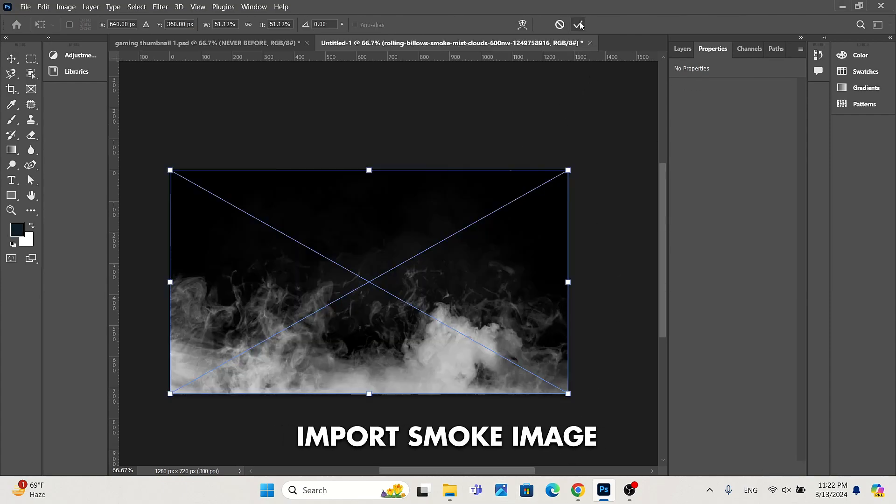
click(579, 25)
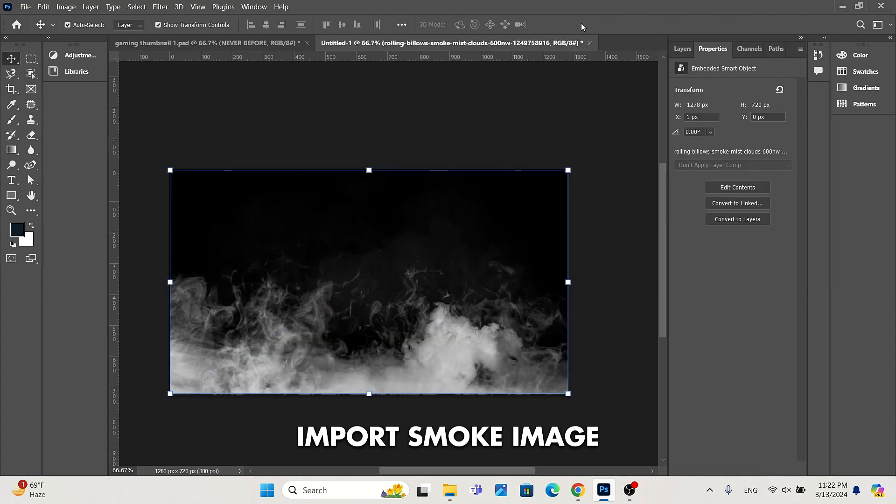
click(688, 49)
click(701, 85)
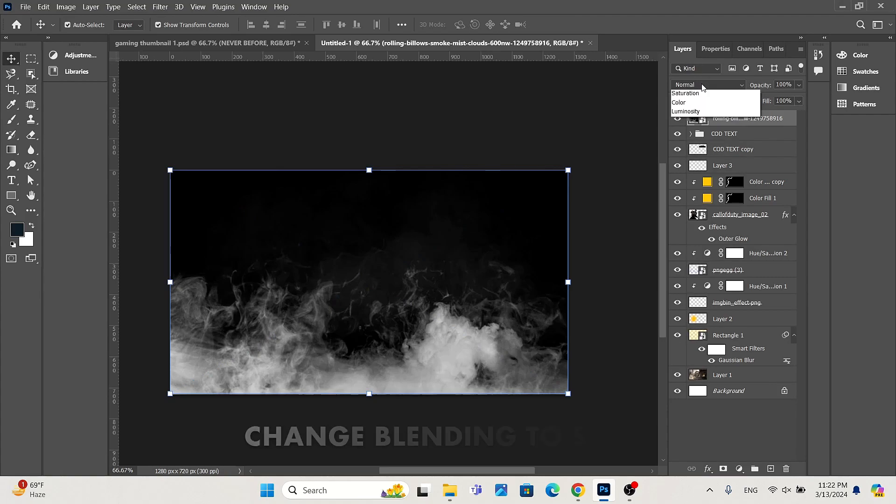
click(689, 184)
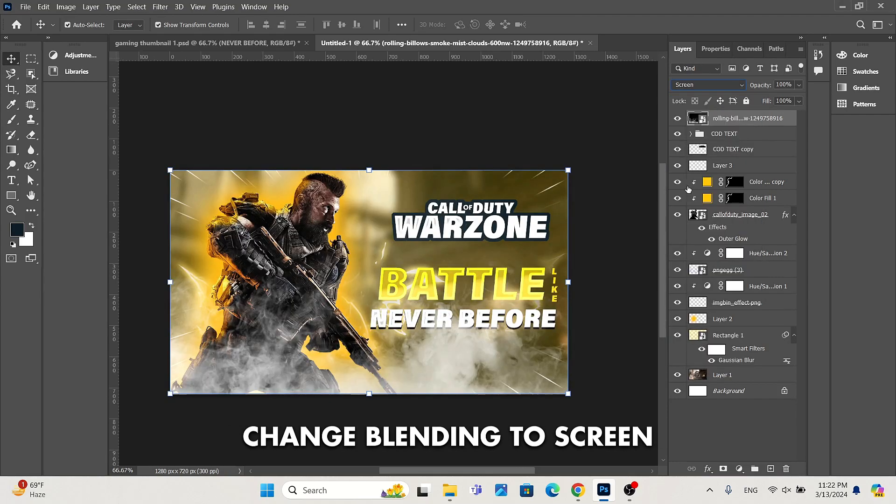
Step: Add a colorized Hue/Saturation adjustment clipped to the smoke layer, with hue 66, saturation 59 and lightness -31
click(740, 468)
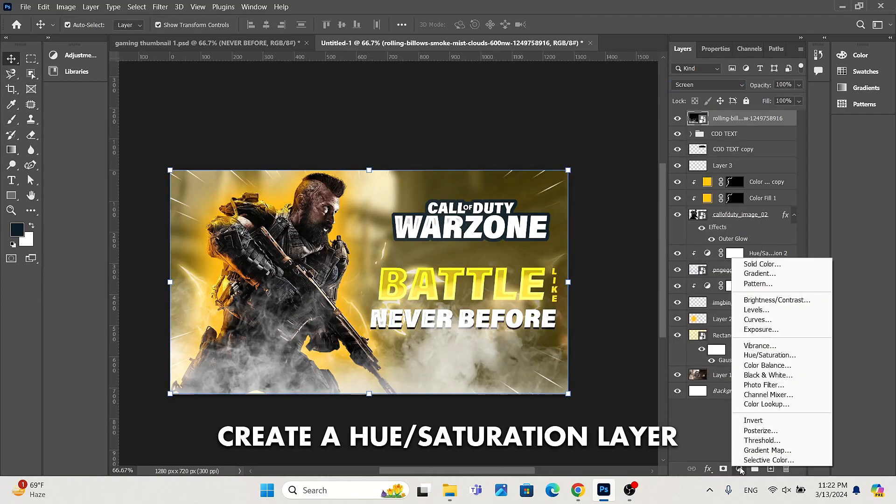
click(756, 356)
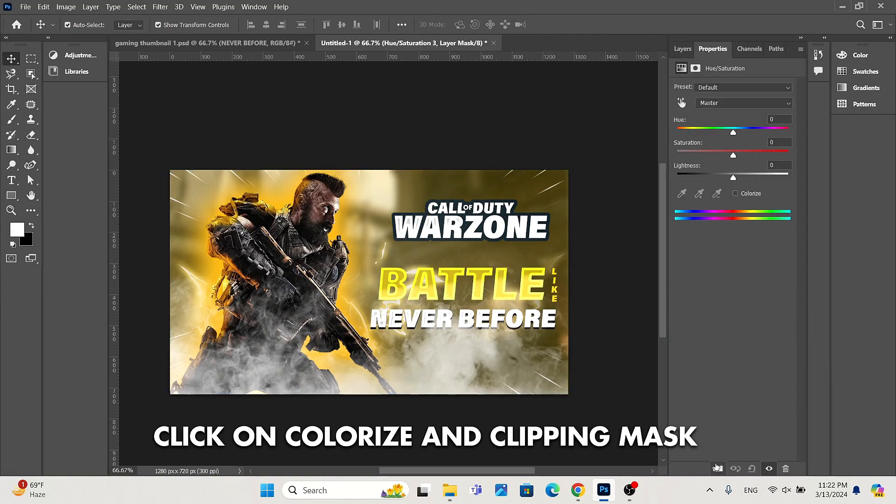
click(736, 193)
drag(734, 132, 698, 133)
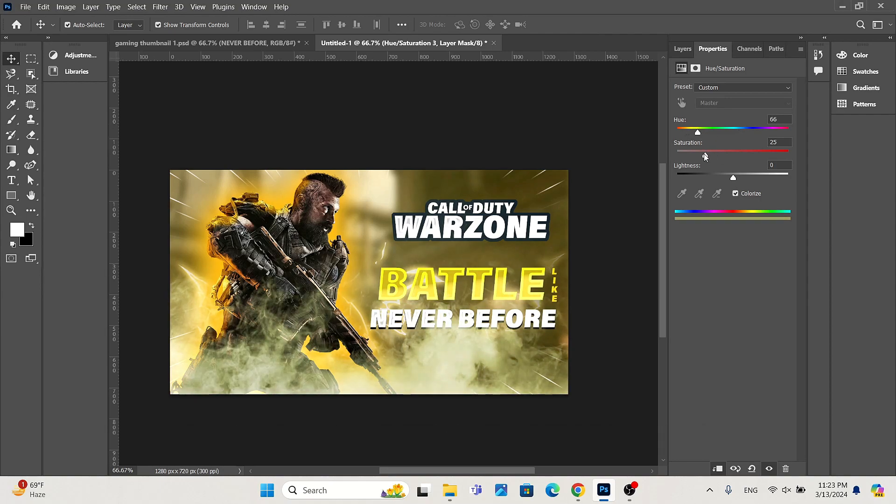
drag(734, 178, 744, 155)
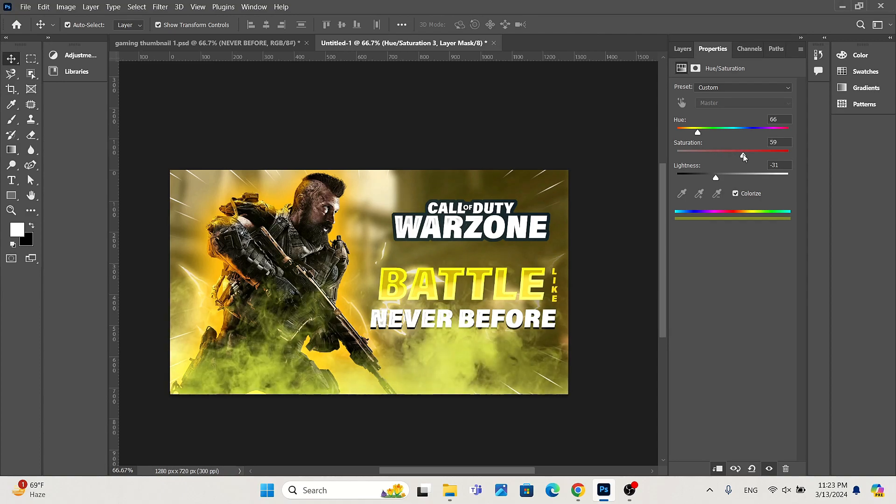
Step: Rasterize the smoke layer and erase the smoke beneath the text on the right half with a 200 px Eraser
click(683, 49)
click(787, 137)
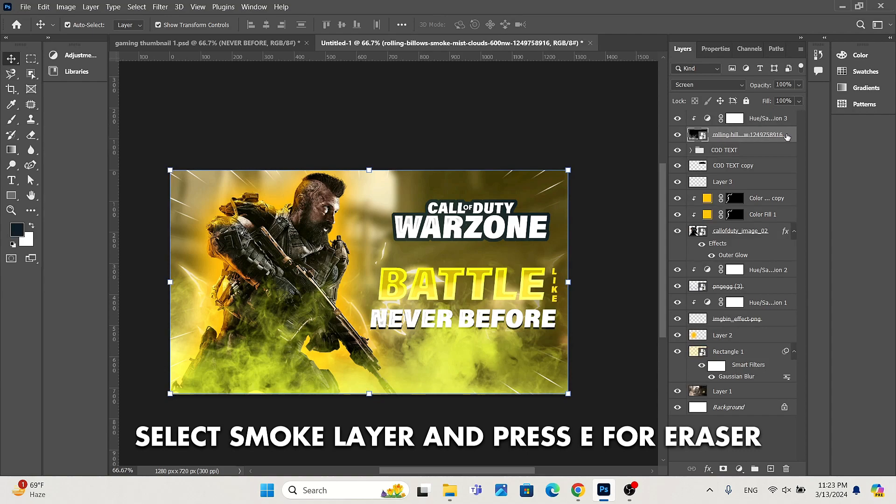
key(b)
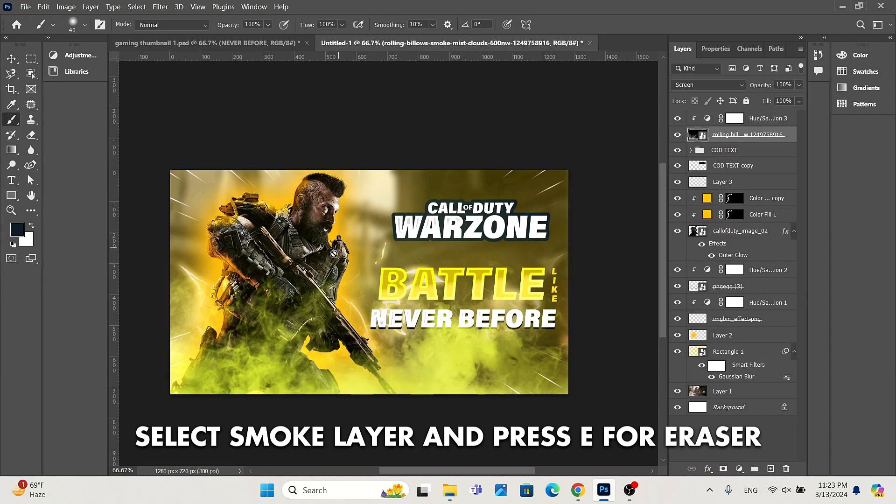
click(367, 296)
click(432, 185)
right_click(413, 301)
click(436, 366)
mouse_move(397, 340)
mouse_down()
mouse_move(473, 323)
mouse_move(530, 332)
mouse_move(437, 342)
mouse_move(563, 352)
mouse_move(515, 392)
mouse_move(575, 387)
mouse_move(377, 347)
mouse_move(431, 388)
mouse_move(271, 283)
mouse_move(177, 274)
mouse_move(152, 303)
mouse_move(208, 281)
mouse_move(151, 302)
mouse_up()
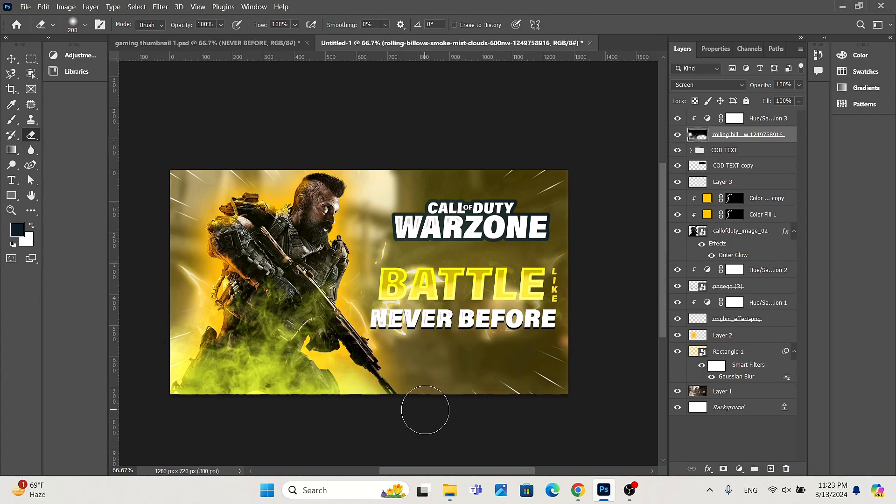
Step: Duplicate the smoke layer, move the copy above Hue/Saturation 3, and clip that adjustment to the original smoke layer again
key(v)
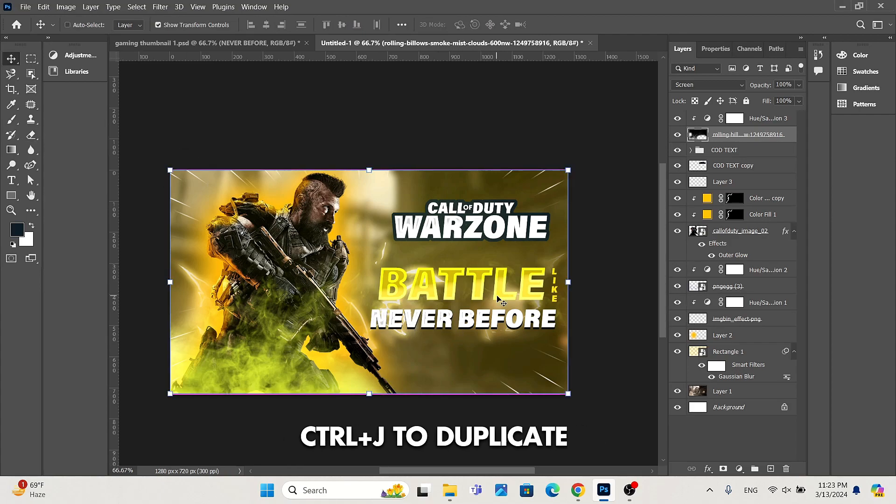
key(ctrl+j)
drag(778, 135, 778, 119)
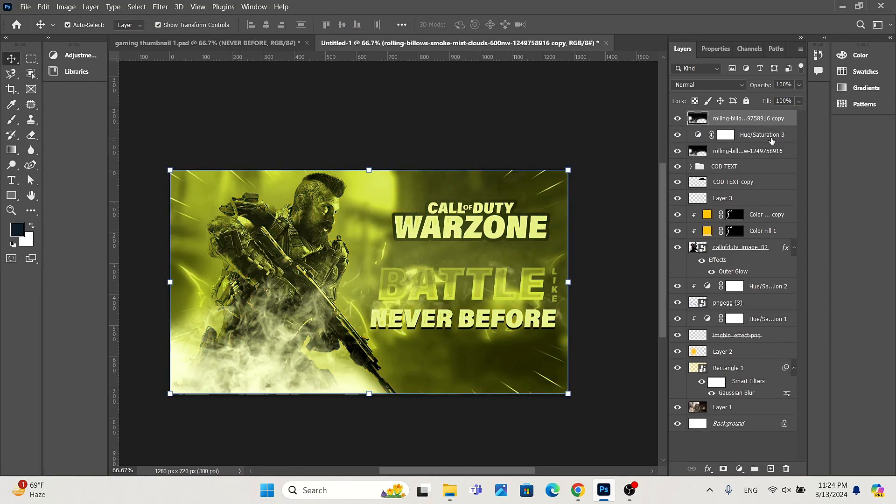
right_click(773, 136)
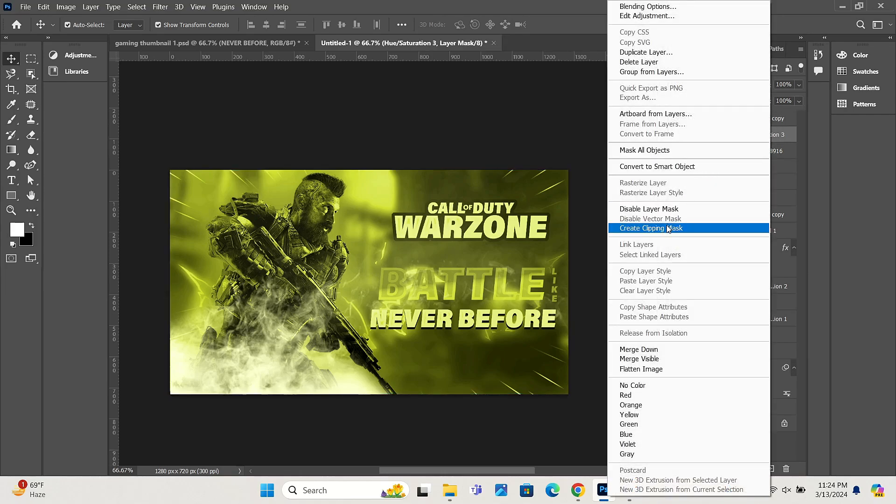
click(668, 227)
click(762, 120)
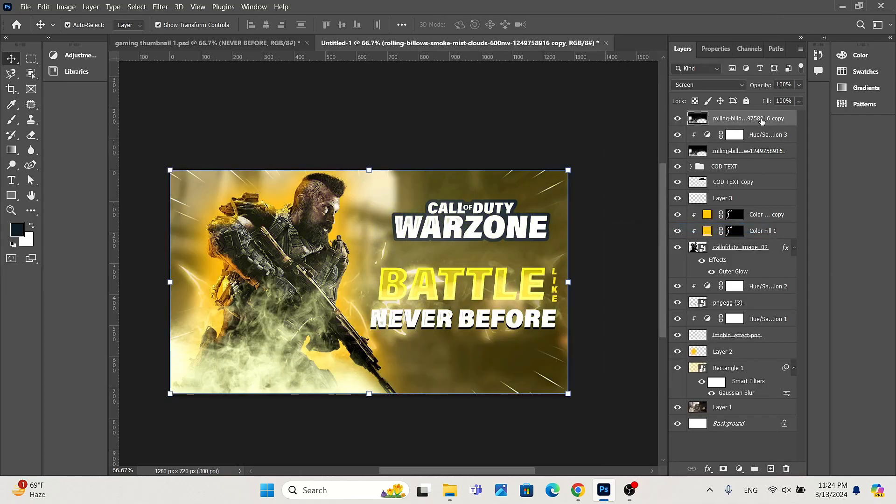
Step: Move the smoke copy to the canvas's lower-right corner and rotate it about -29.57°
drag(321, 318, 520, 341)
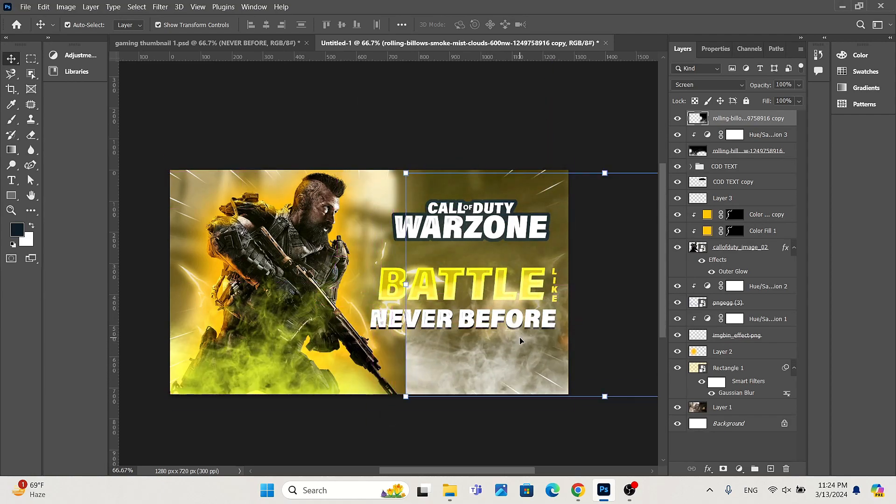
drag(402, 162, 302, 288)
drag(526, 373, 517, 375)
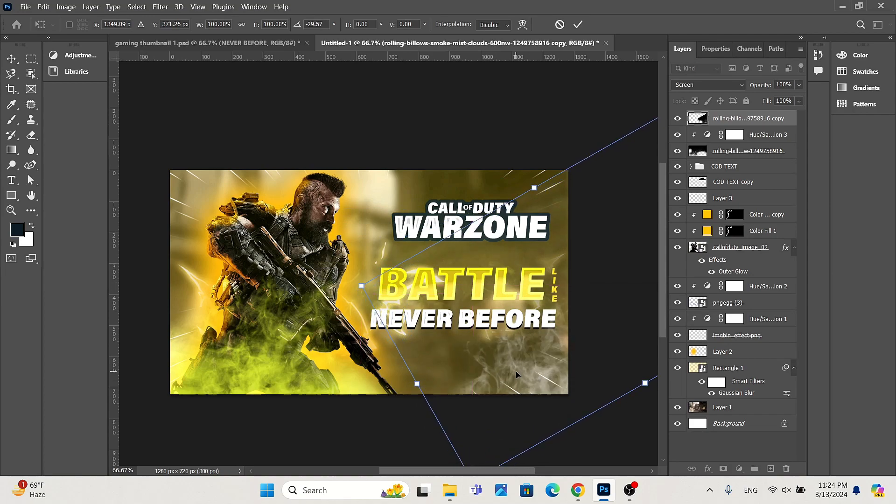
click(578, 24)
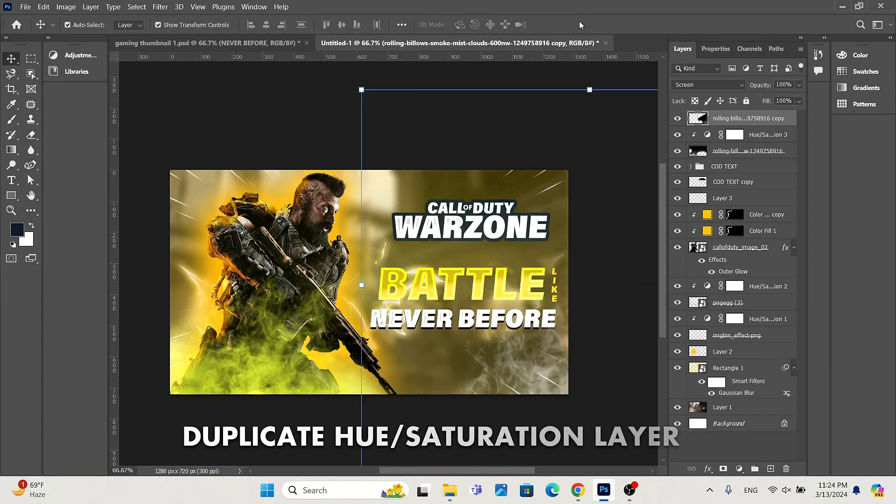
Step: Duplicate the Hue/Saturation 3 adjustment above the smoke copy and clip the duplicate to that copy
click(775, 135)
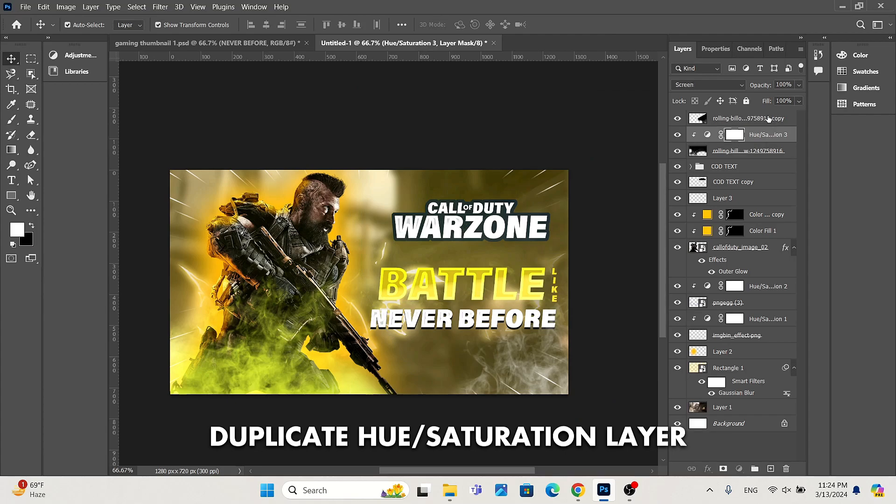
drag(769, 118, 769, 117)
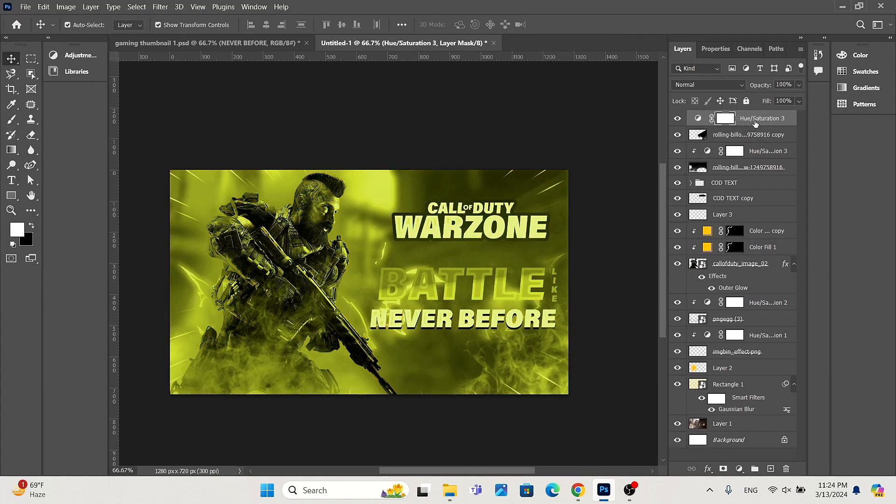
right_click(755, 122)
click(654, 228)
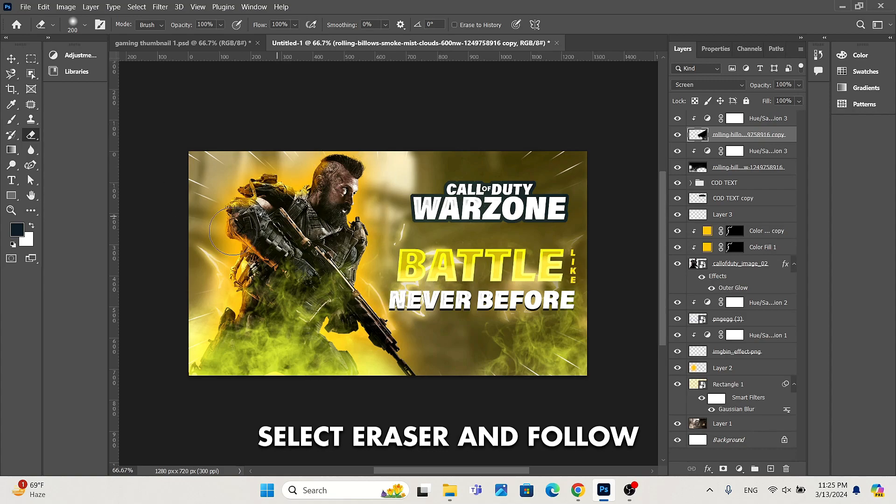
Step: Erase the leftover haze over the soldier's upper body on the original smoke layer
click(748, 168)
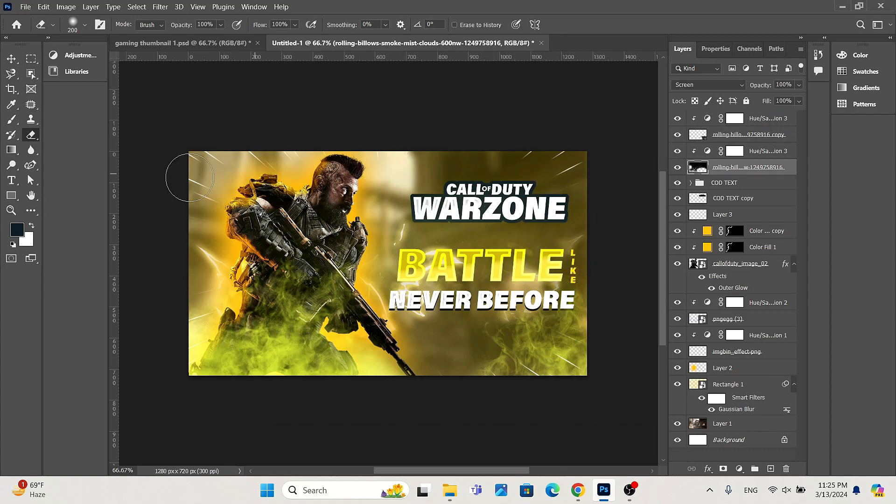
drag(338, 233, 227, 249)
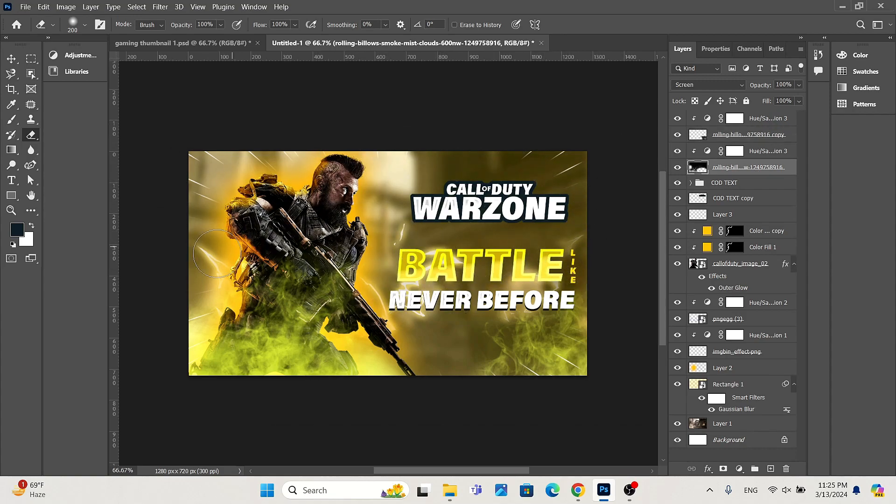